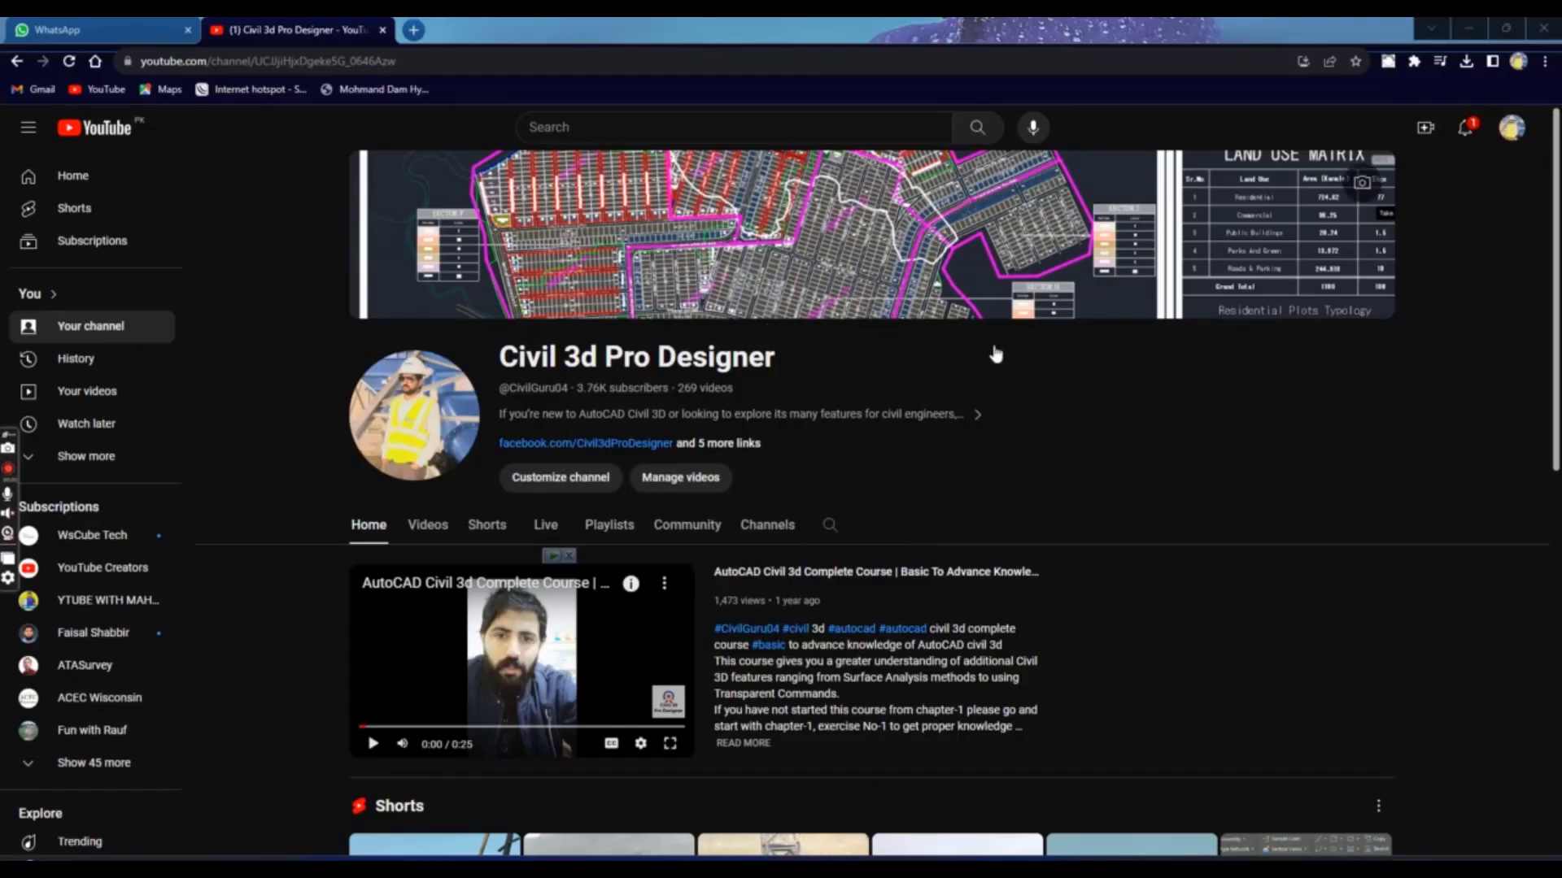
# Step: Read the Chapter 17 introduction, learning goals and Creating Feature lines section in the North Fork Block D Road Design PDF
pyautogui.click(925, 732)
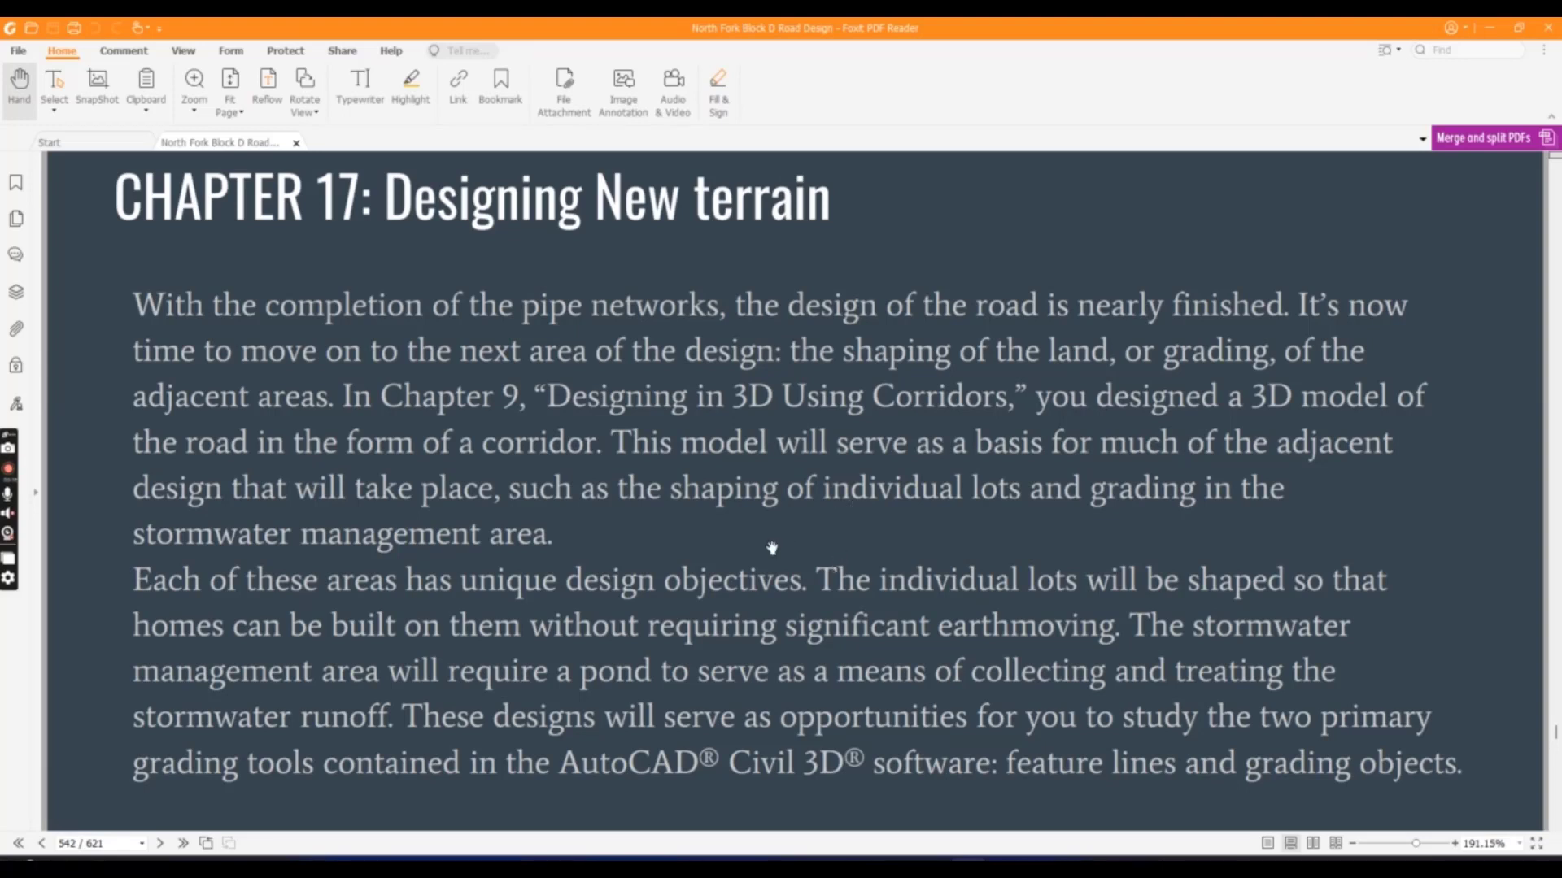
pyautogui.scroll(-3, 772, 549)
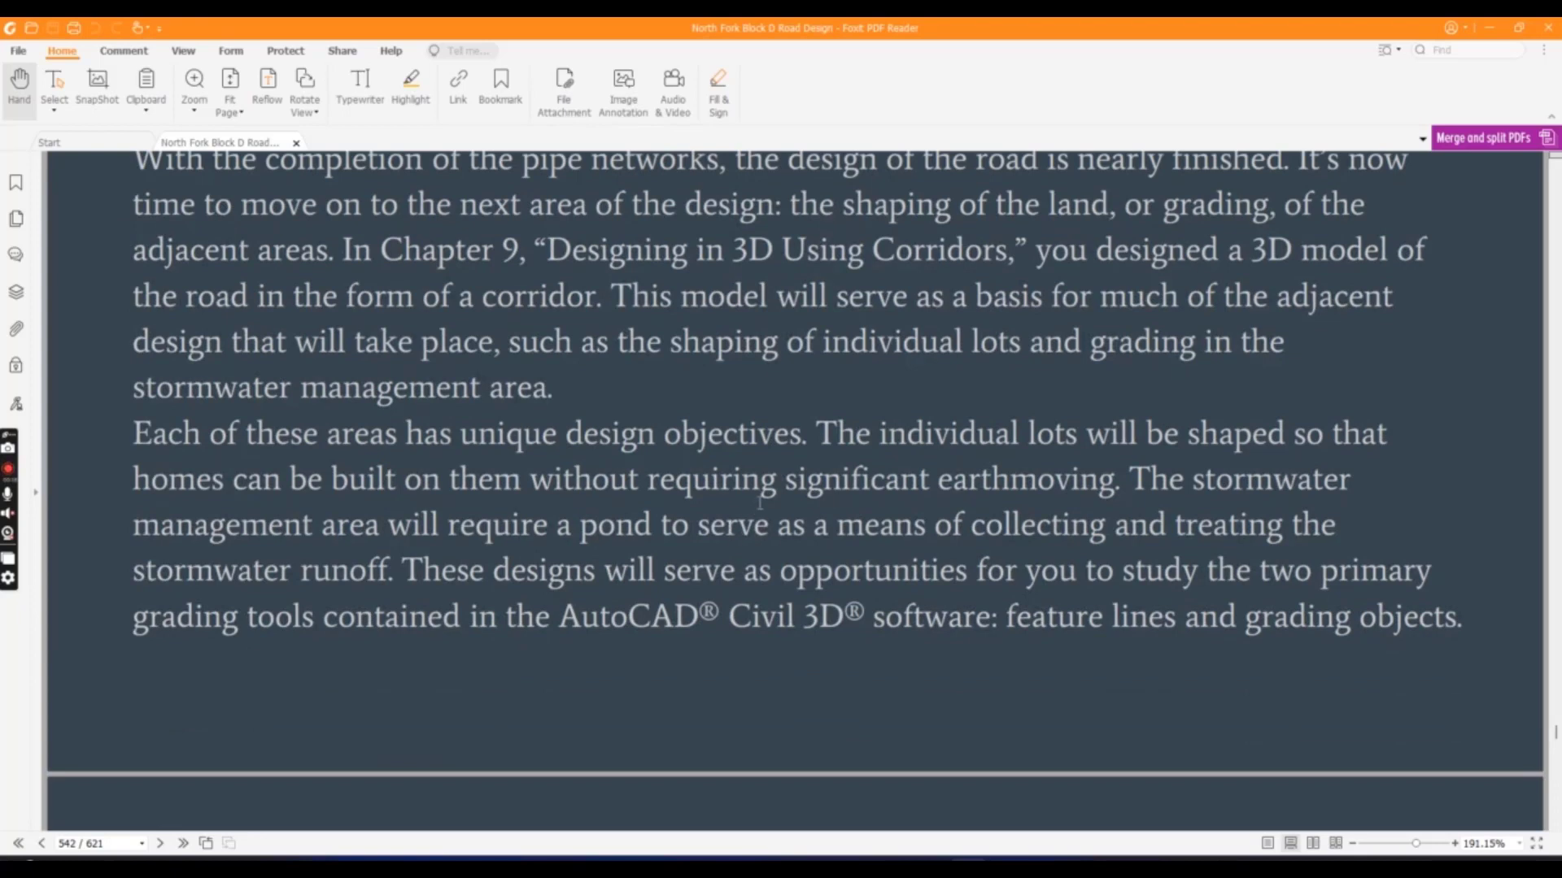
pyautogui.scroll(2, 749, 507)
pyautogui.scroll(1, 749, 500)
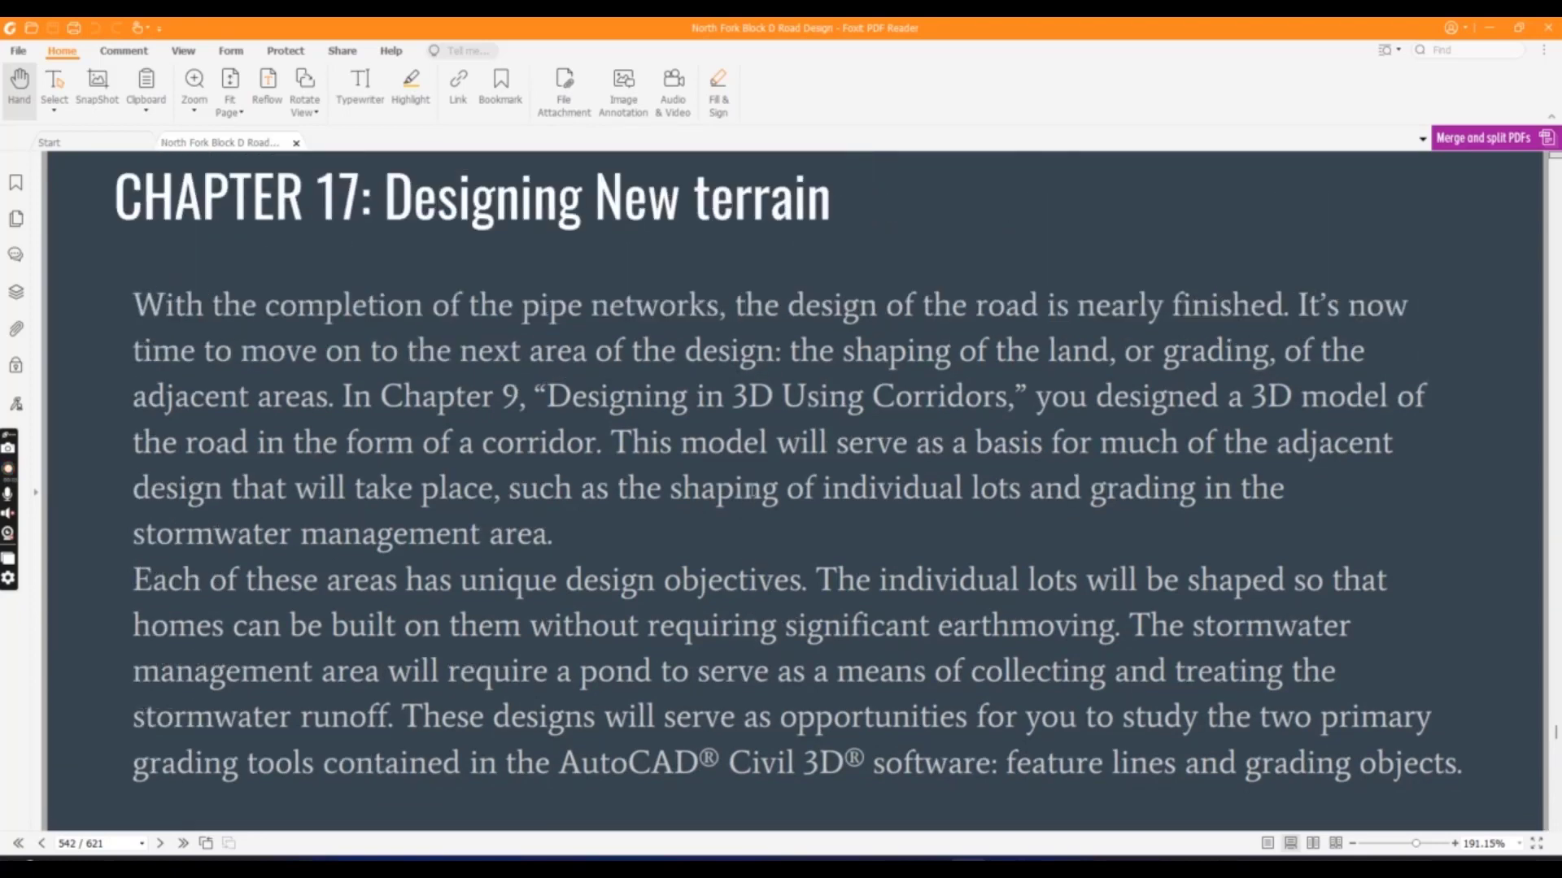
pyautogui.scroll(-10, 732, 558)
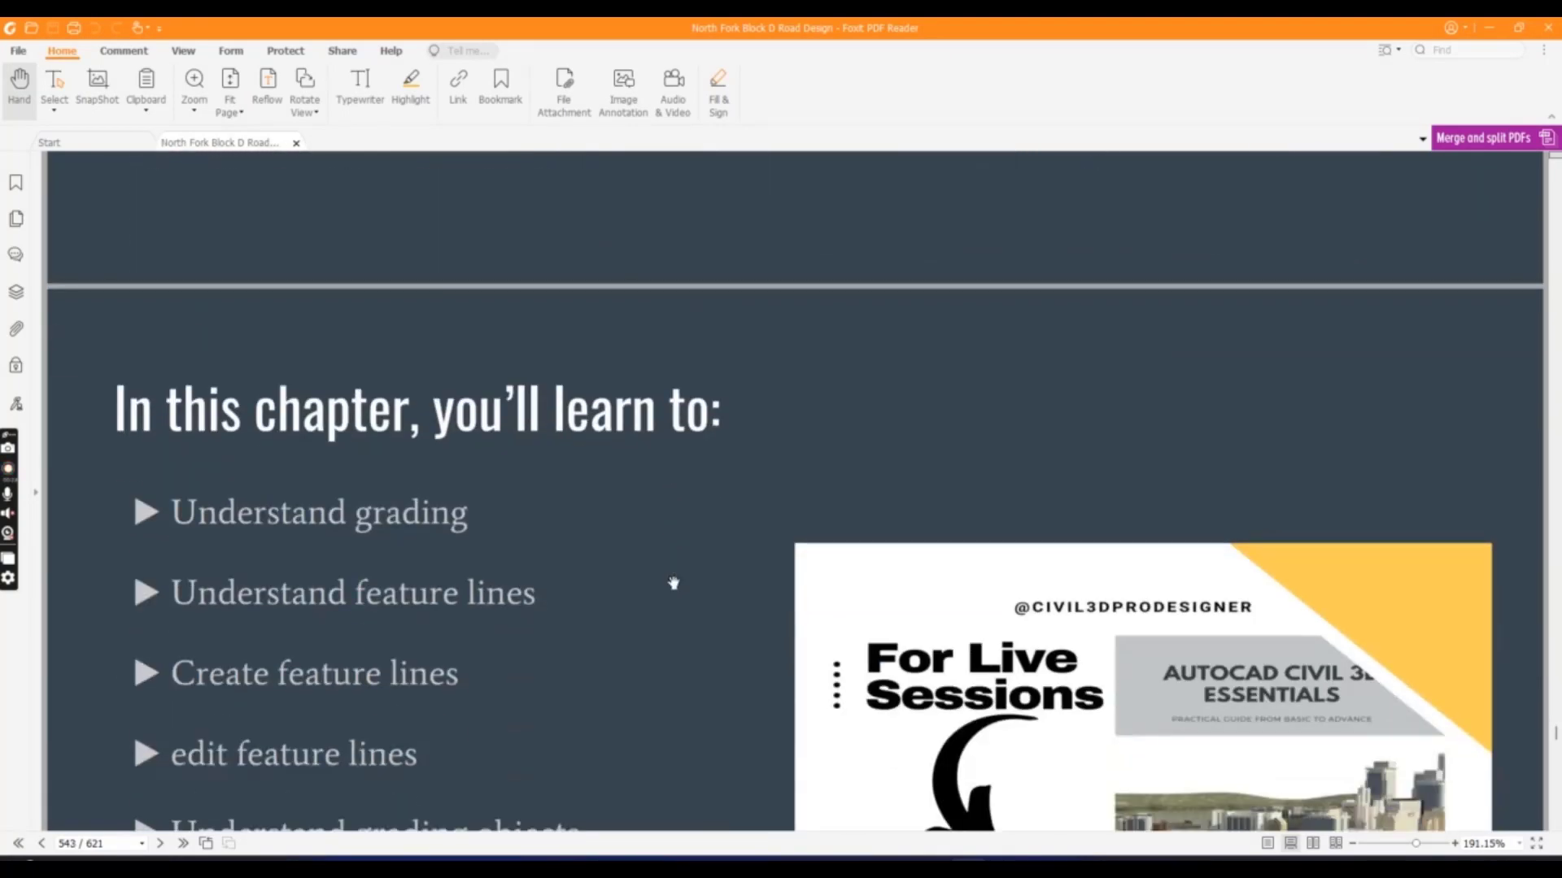
pyautogui.scroll(-2, 691, 590)
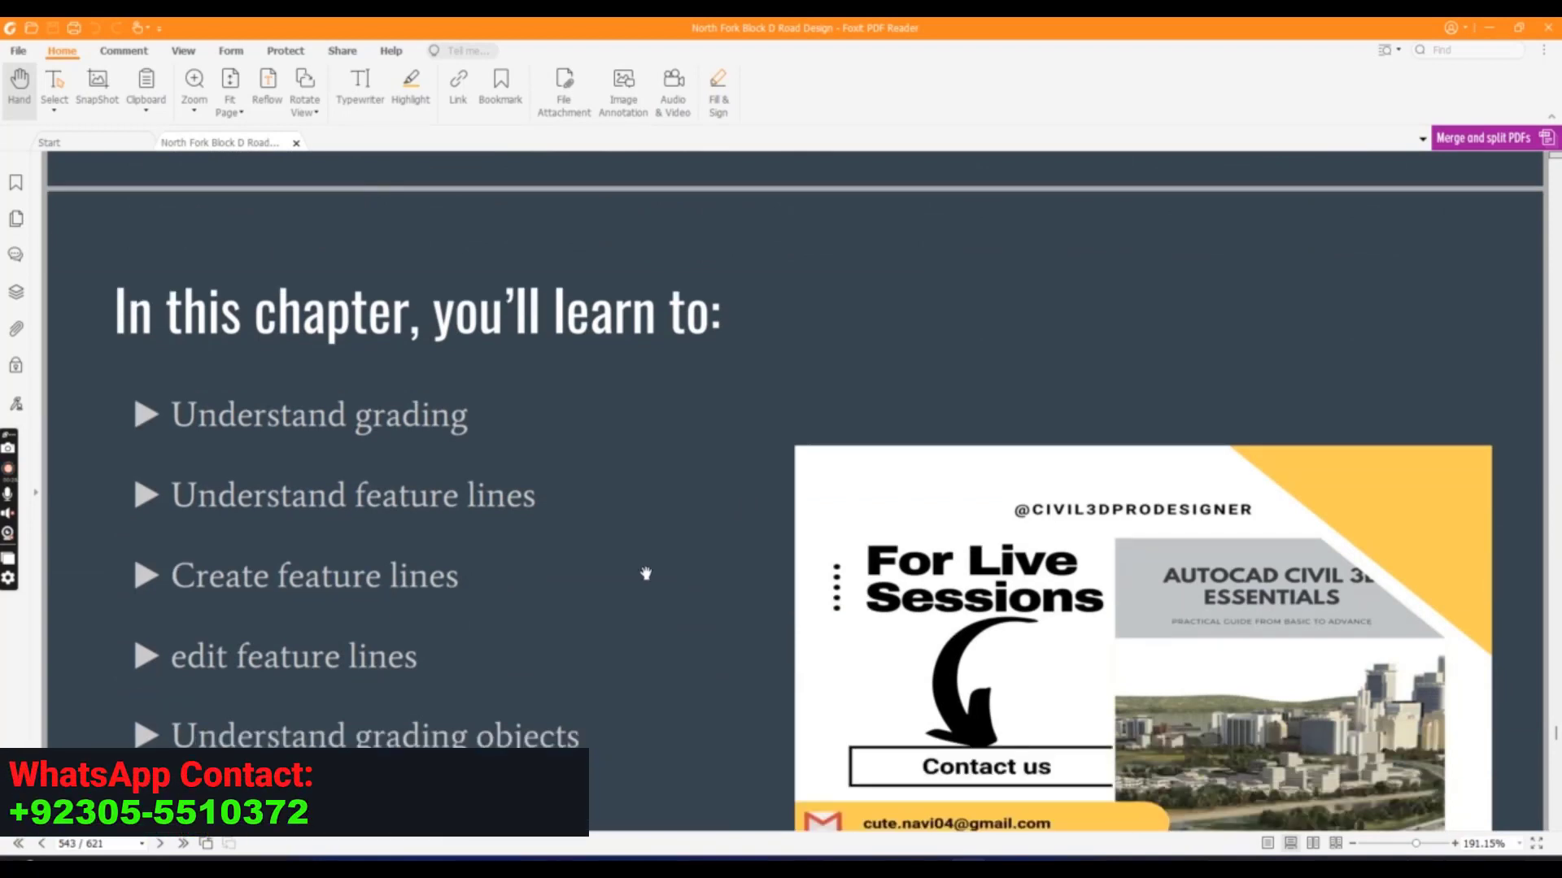
pyautogui.scroll(-1, 602, 562)
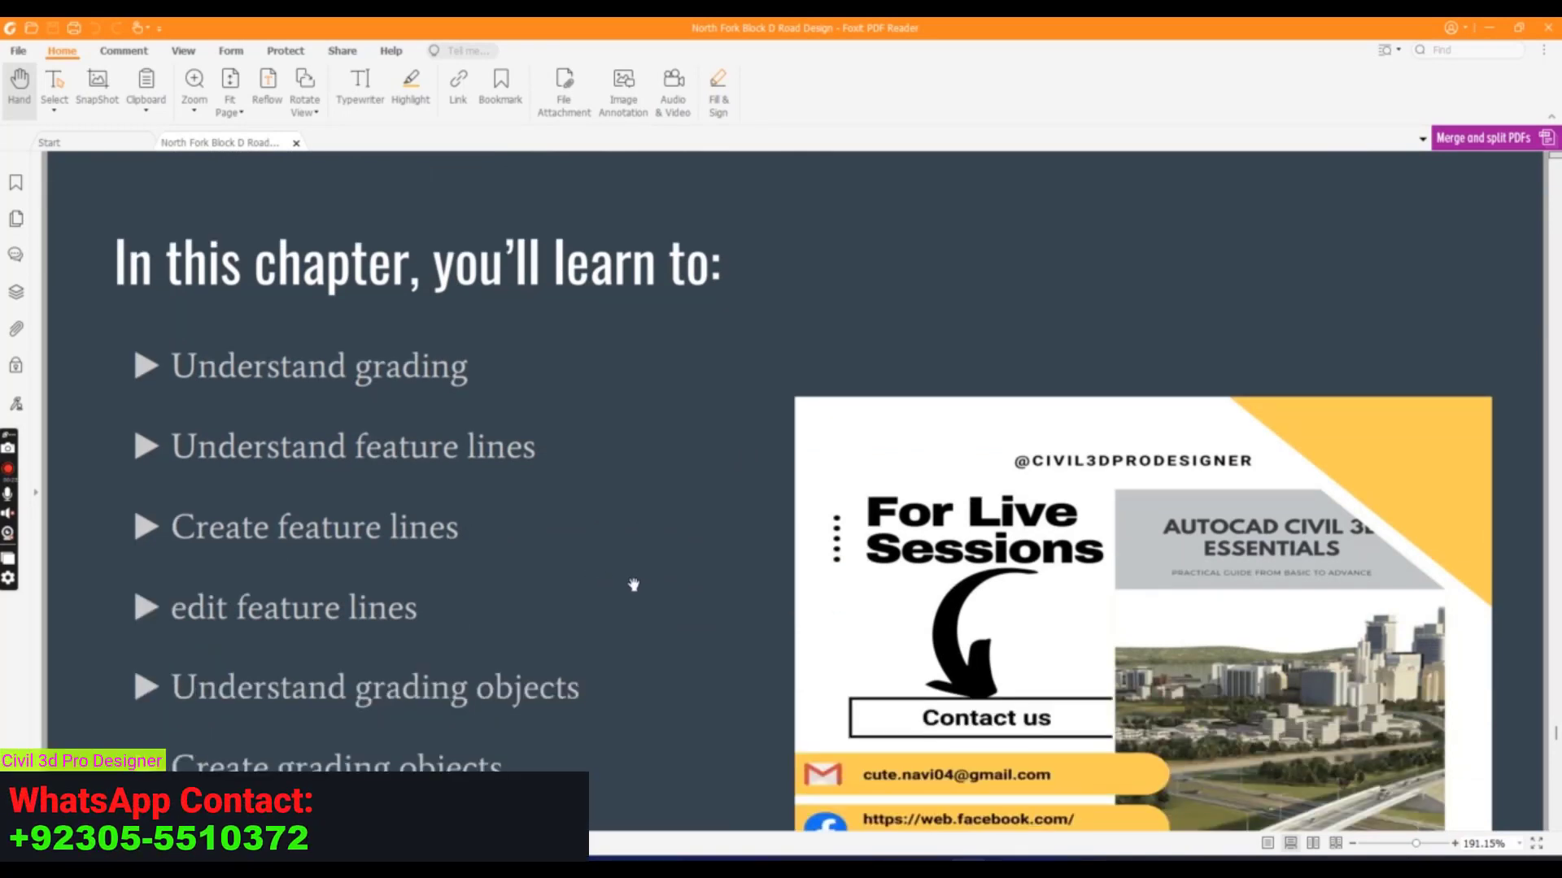
pyautogui.scroll(-2, 634, 584)
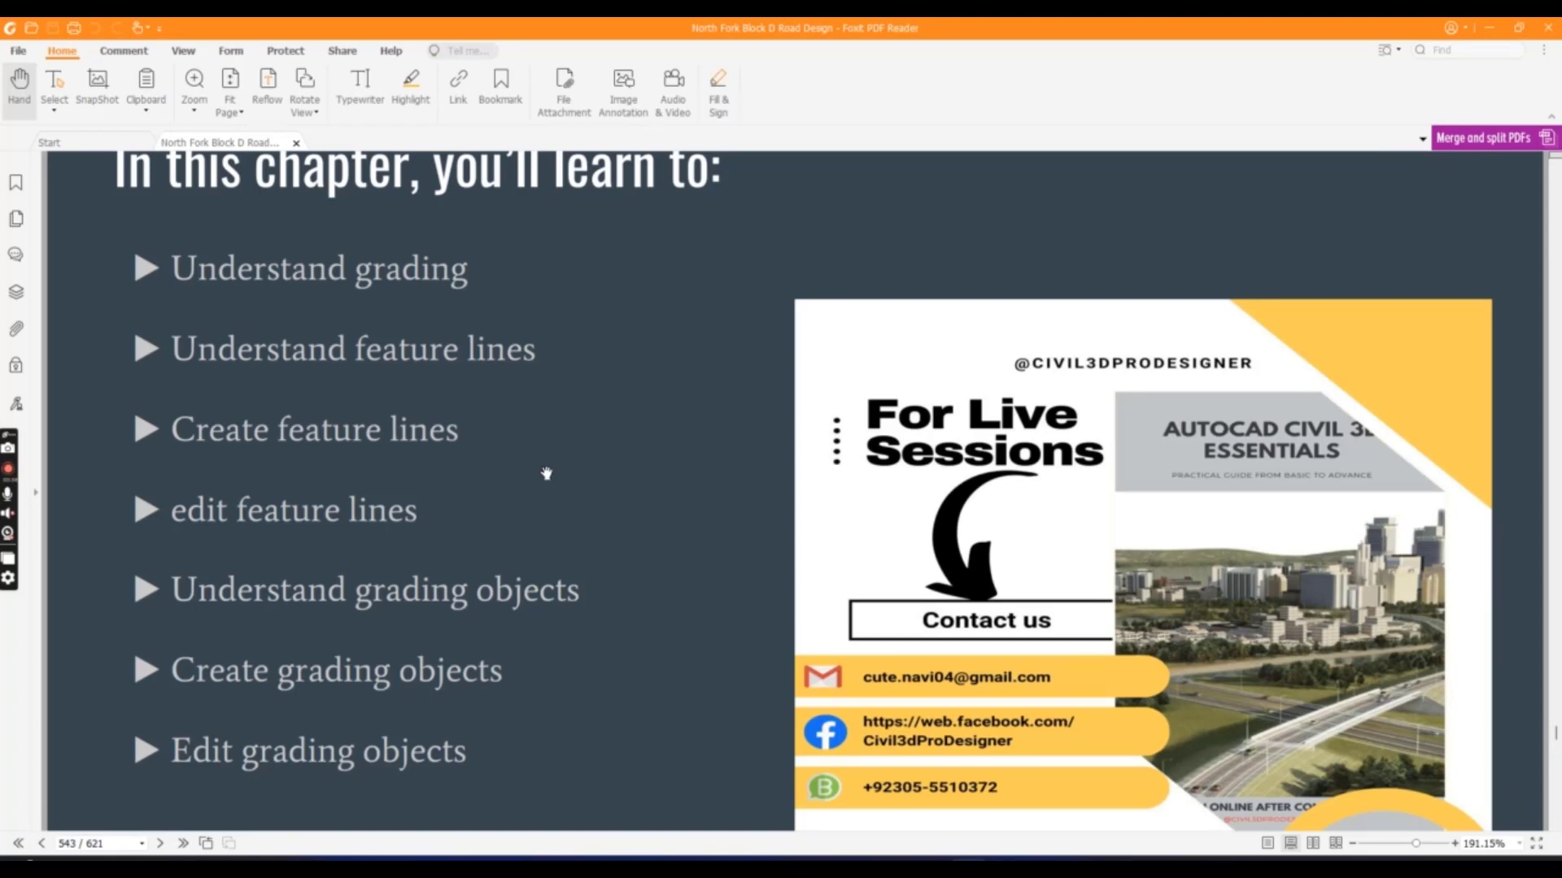
pyautogui.scroll(-1, 601, 507)
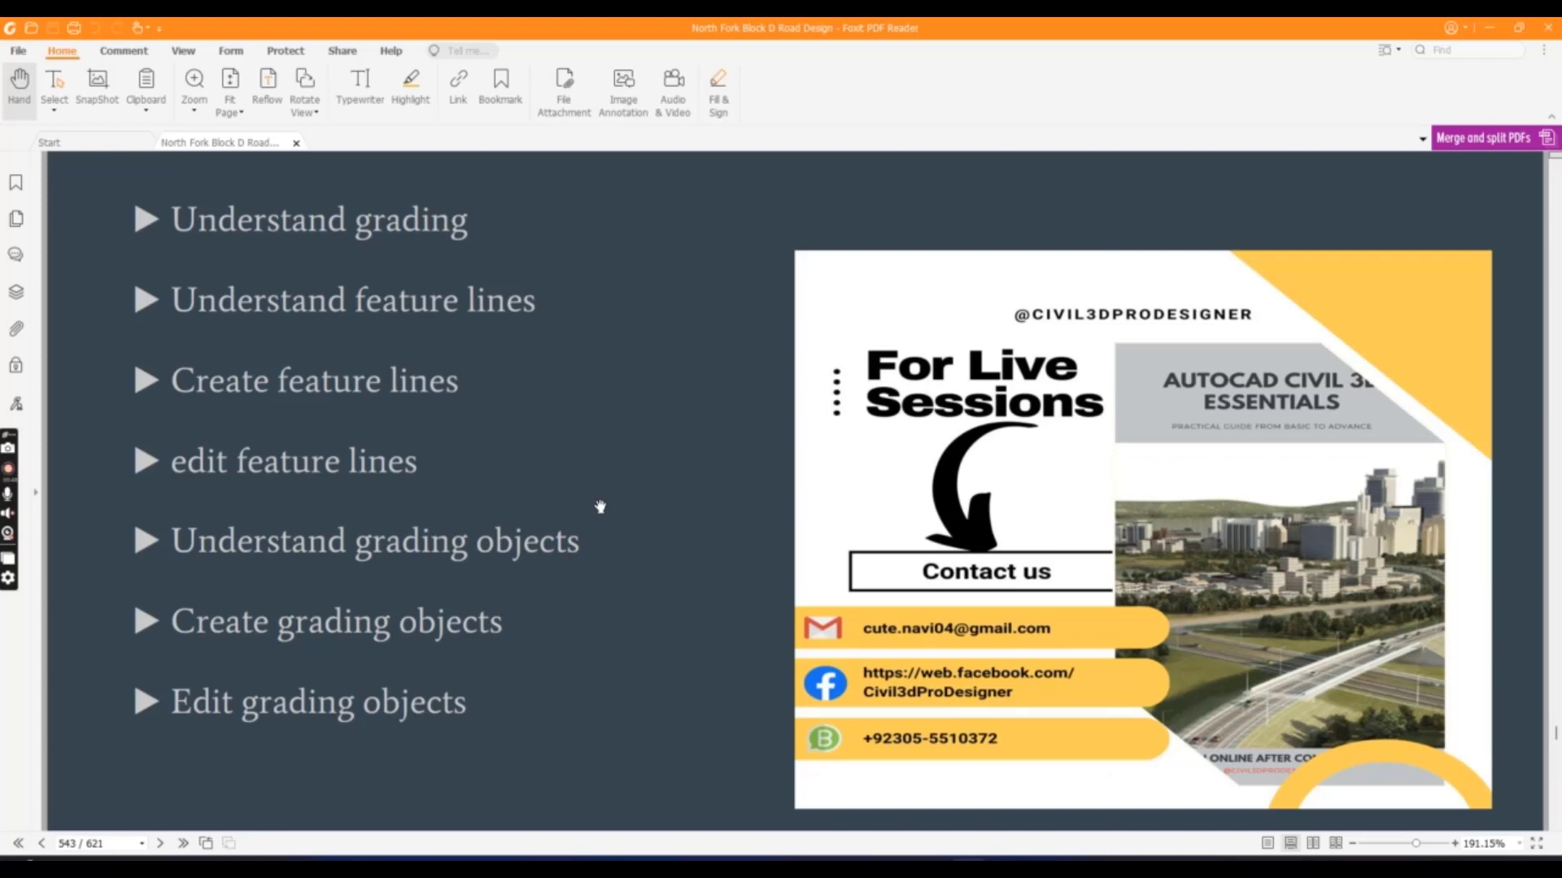
pyautogui.scroll(-7, 600, 508)
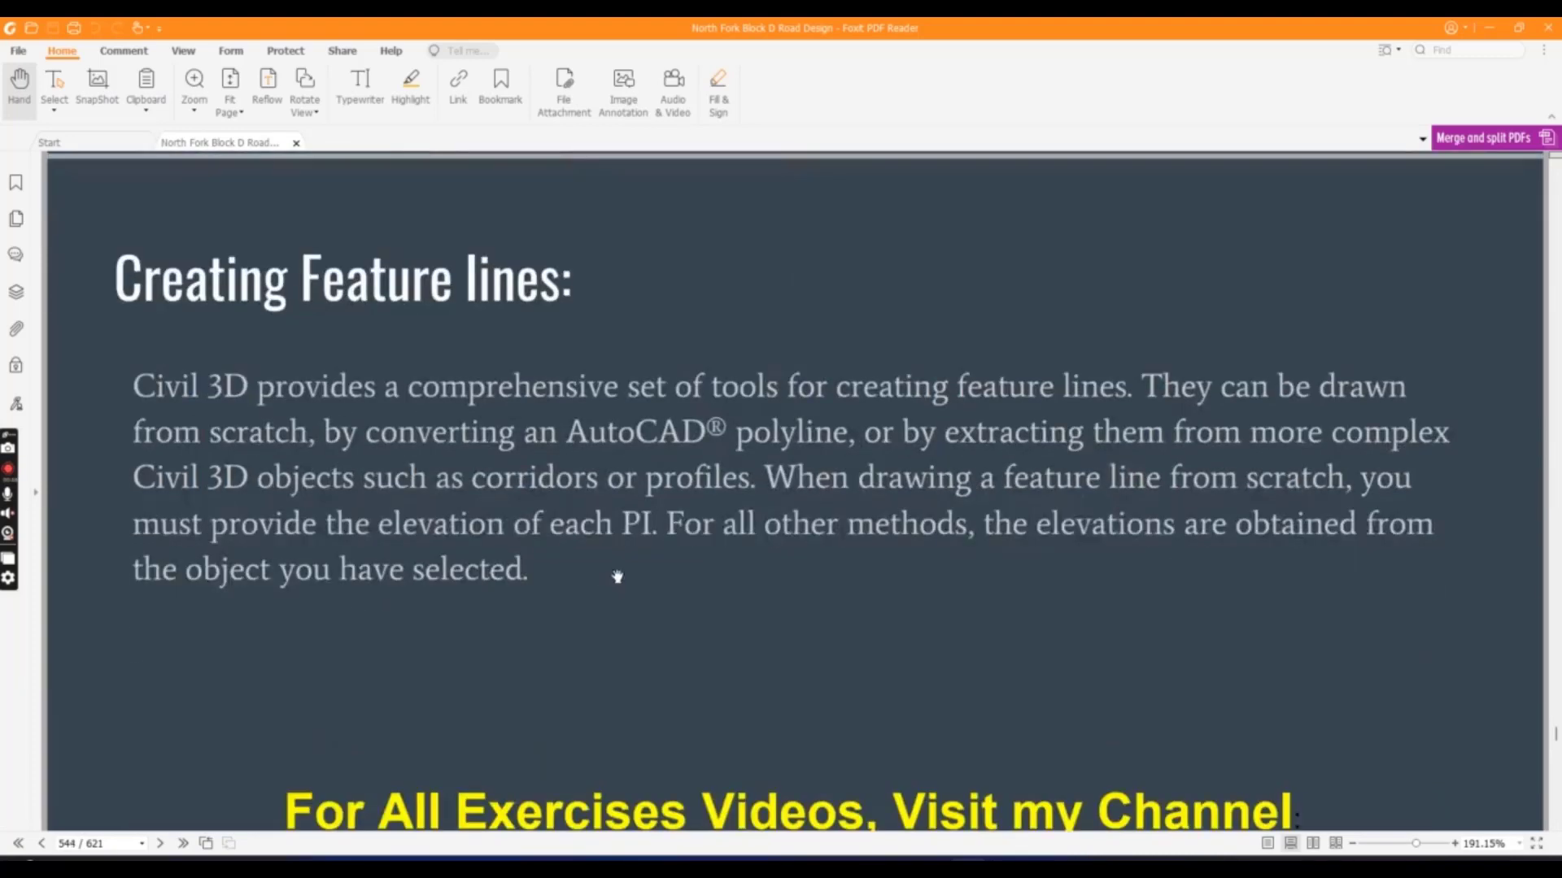
pyautogui.scroll(1, 612, 559)
pyautogui.scroll(-1, 615, 541)
pyautogui.scroll(-1, 603, 603)
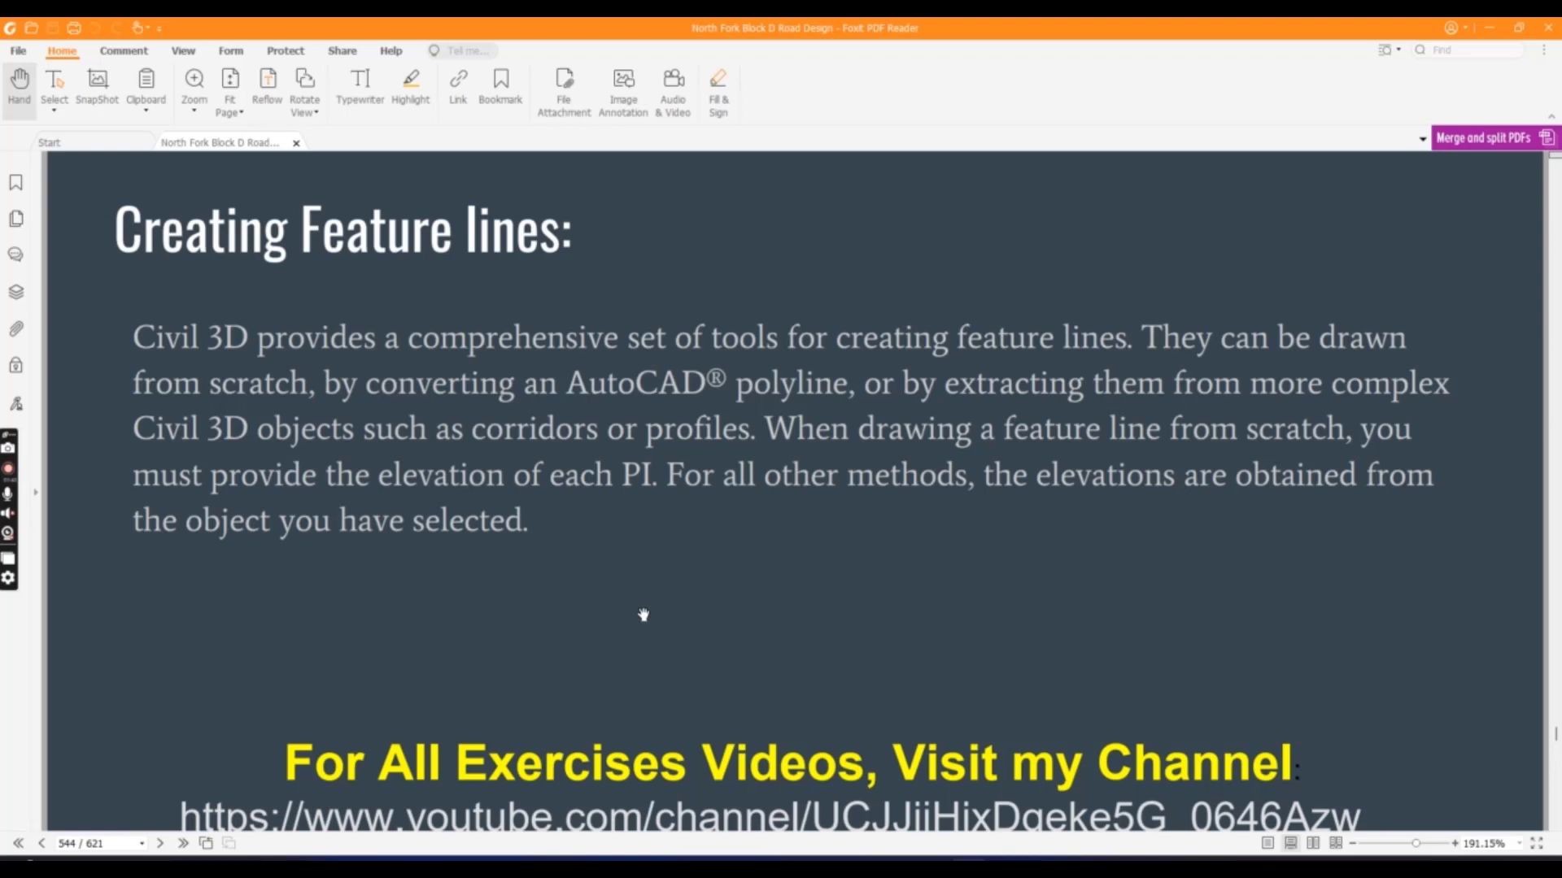
# Step: Switch to the Creating Feature Lines drawing in AutoCAD Civil 3D
pyautogui.click(1491, 29)
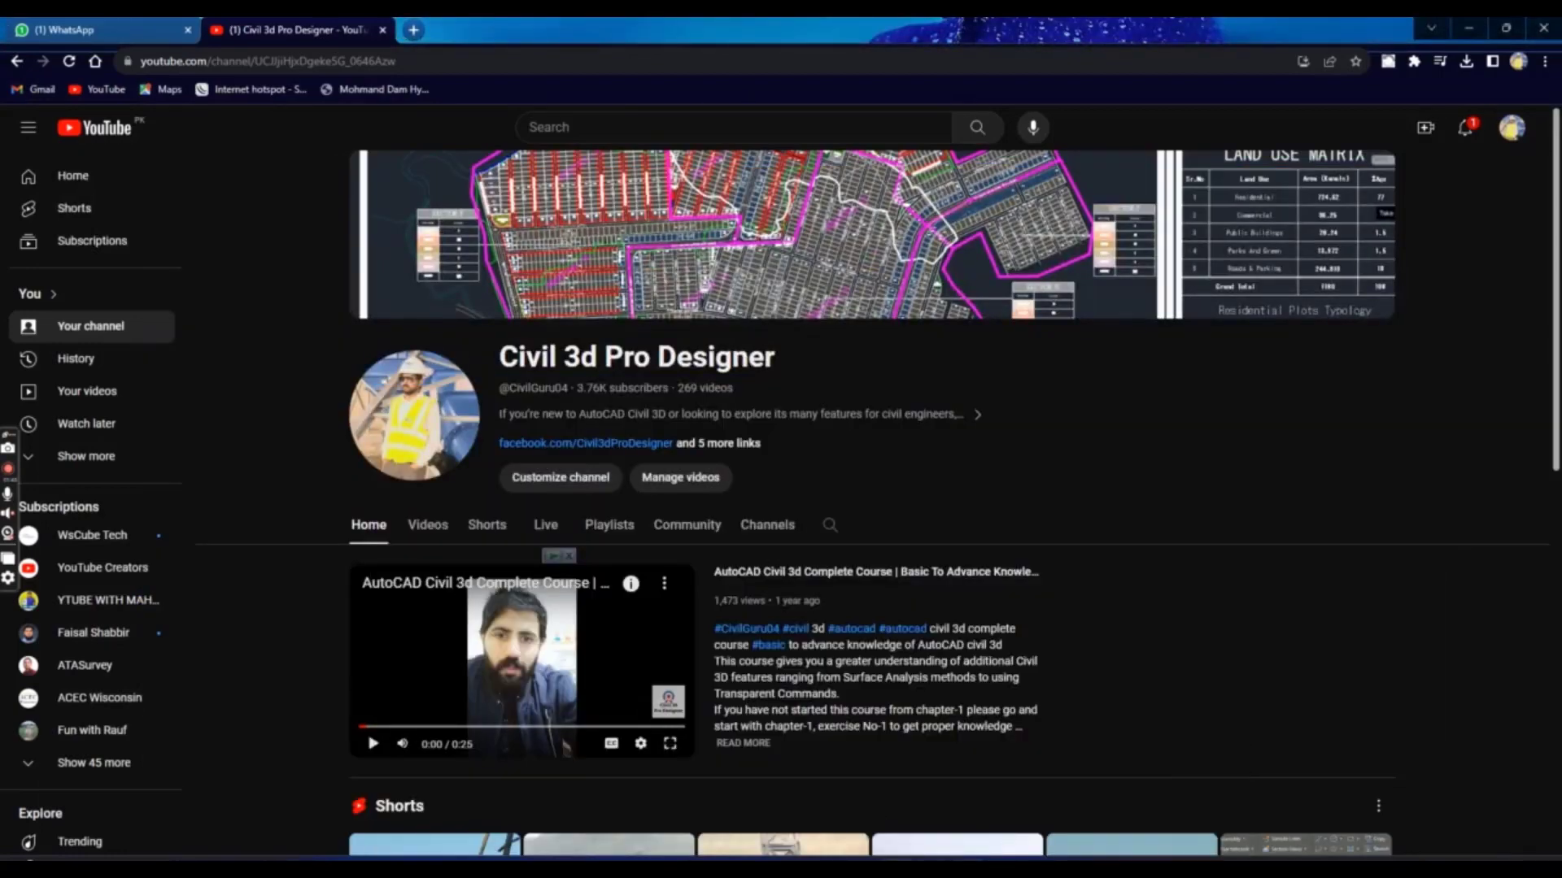
pyautogui.moveTo(929, 861)
pyautogui.click(1110, 782)
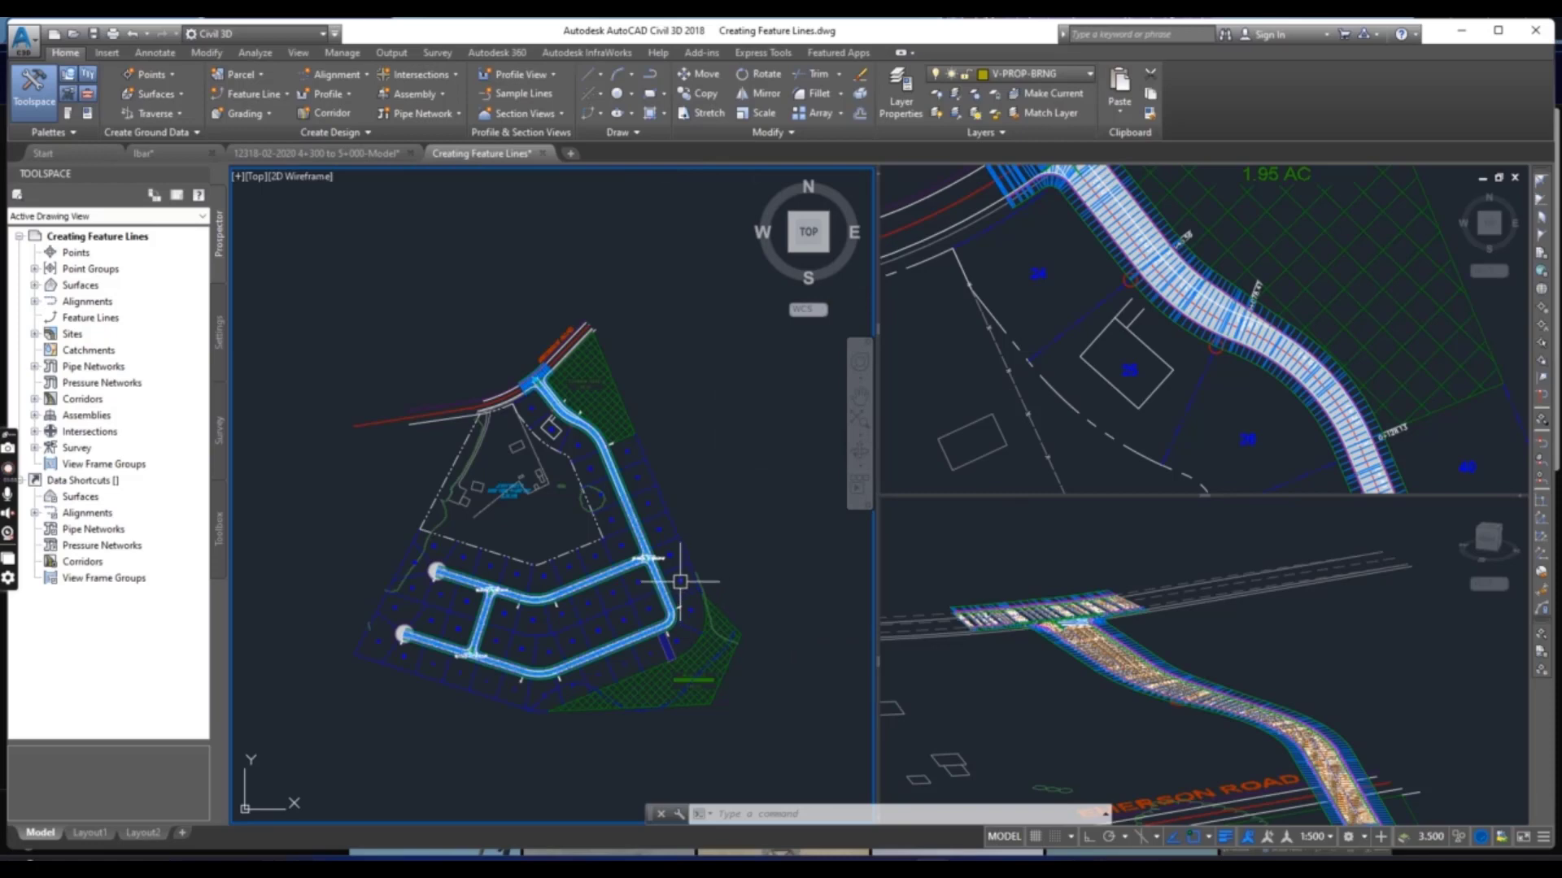
# Step: Begin a new feature line for lot 25 in the Lot Grading site with the Lot Grading style
pyautogui.scroll(2, 596, 504)
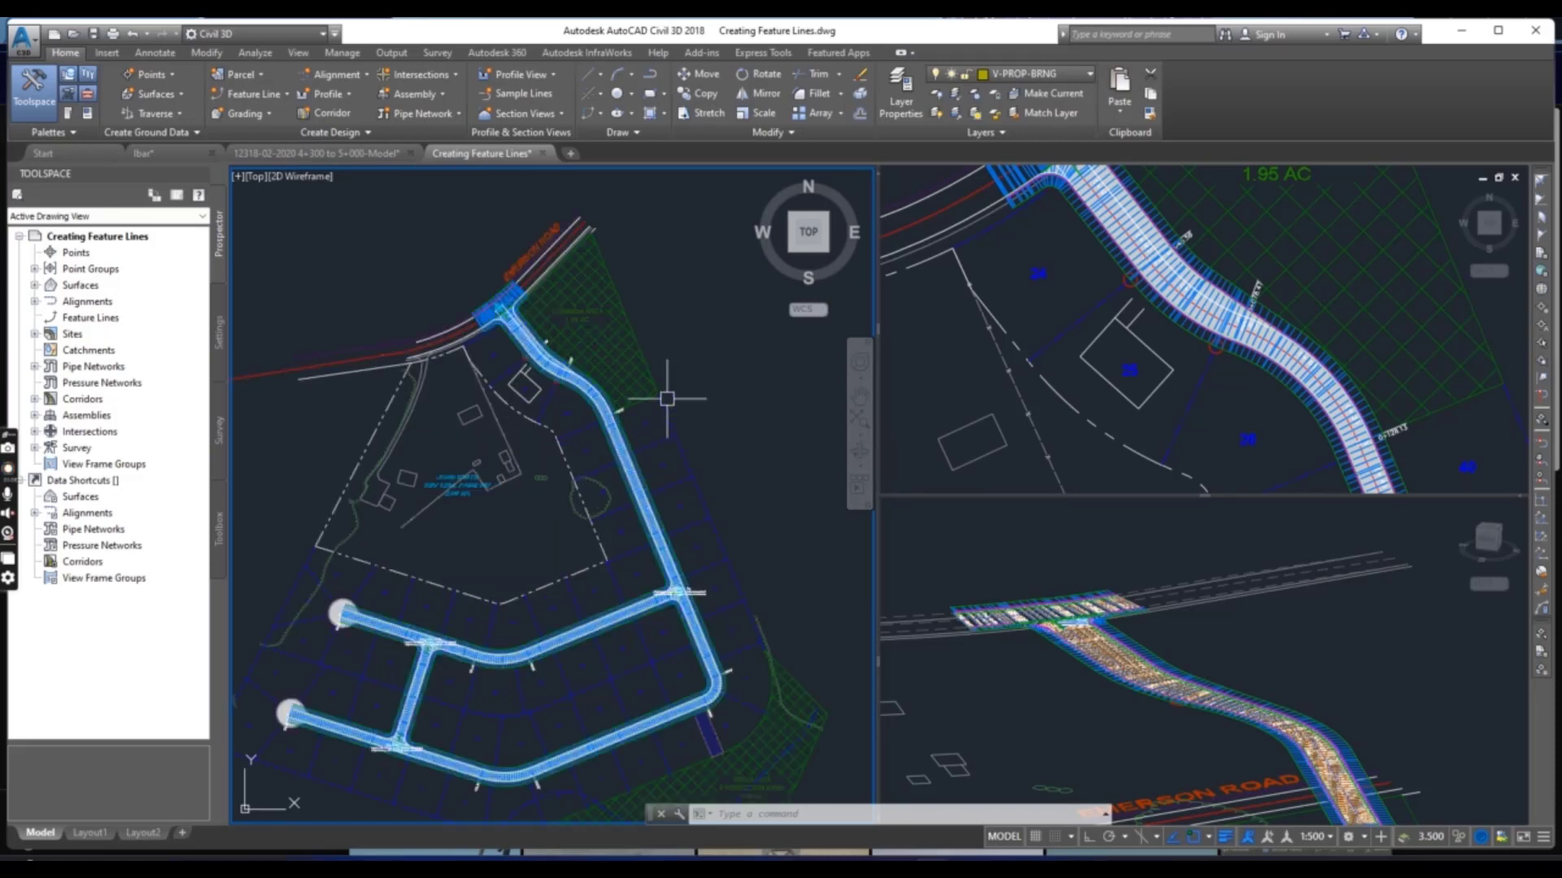
pyautogui.scroll(4, 523, 387)
pyautogui.scroll(-2, 515, 383)
pyautogui.scroll(2, 453, 438)
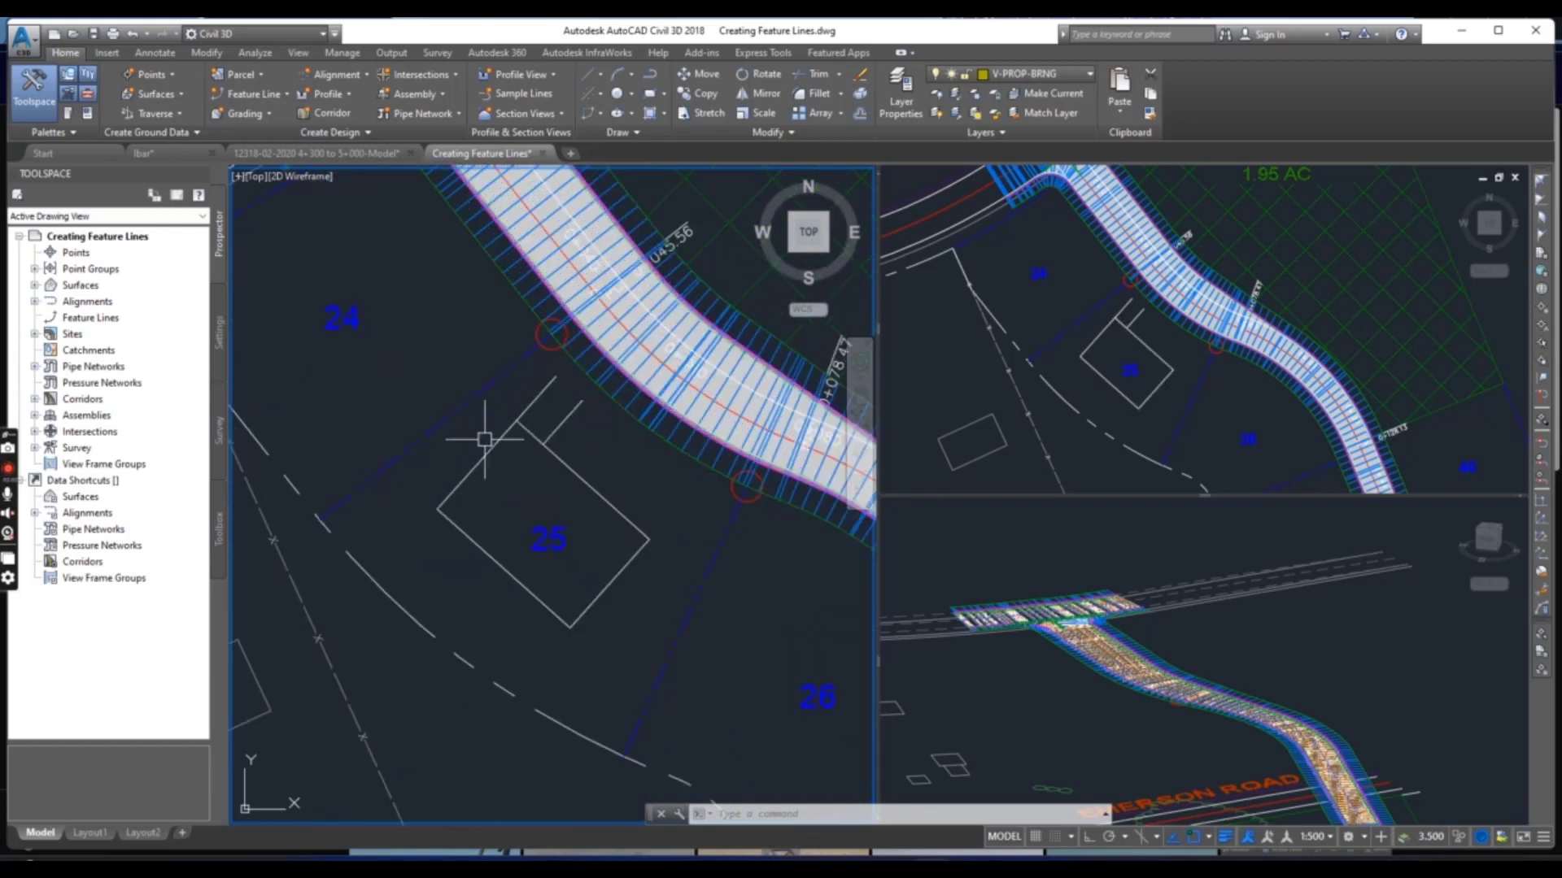
pyautogui.moveTo(485, 353); pyautogui.dragTo(453, 272, button='middle')
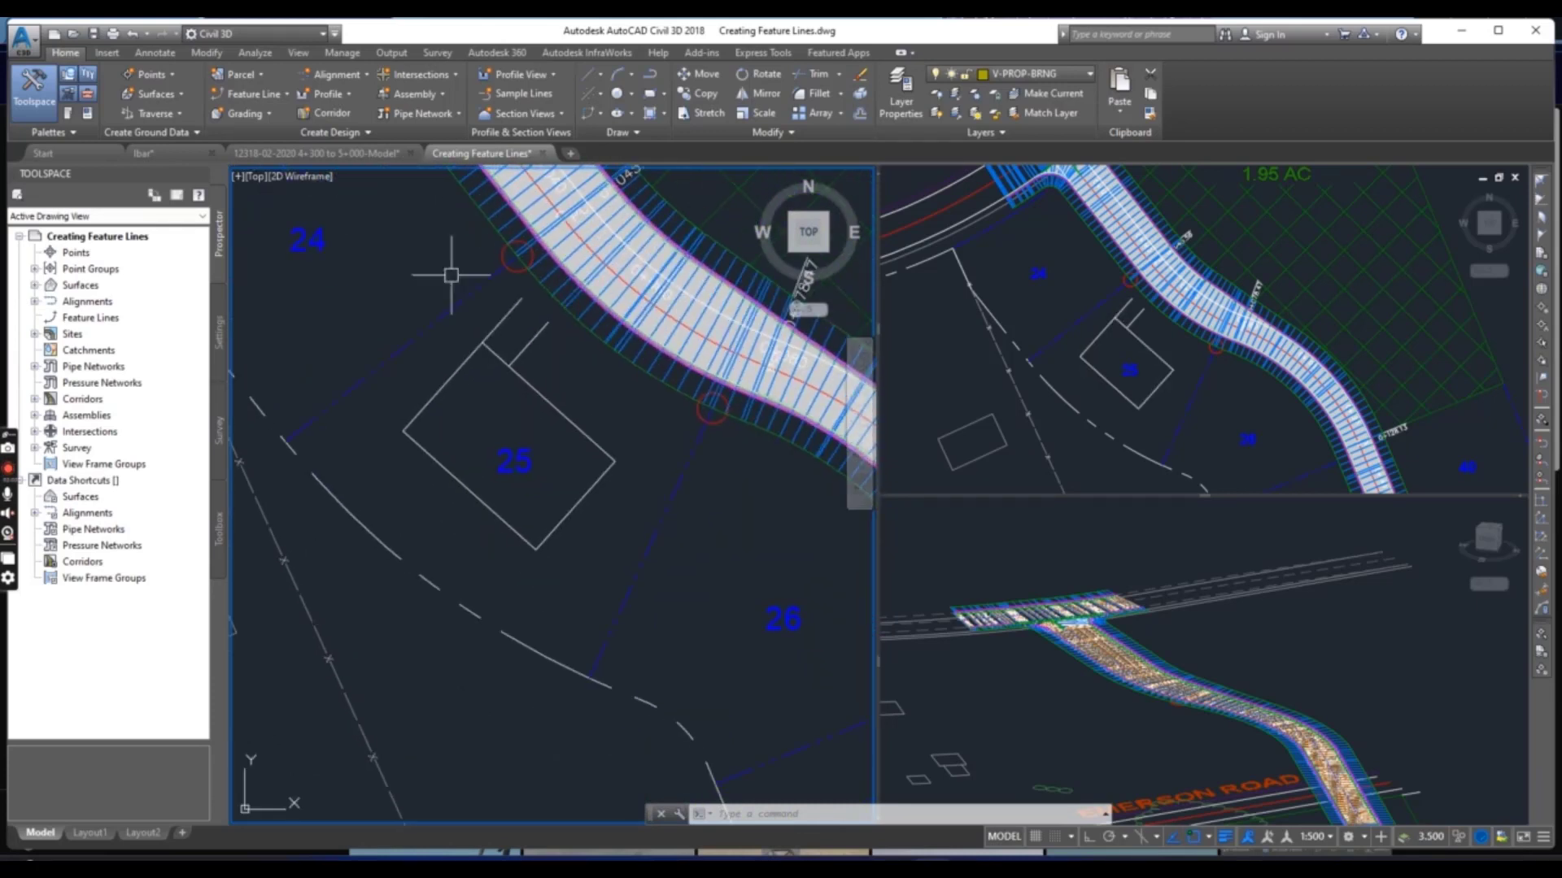
pyautogui.click(257, 98)
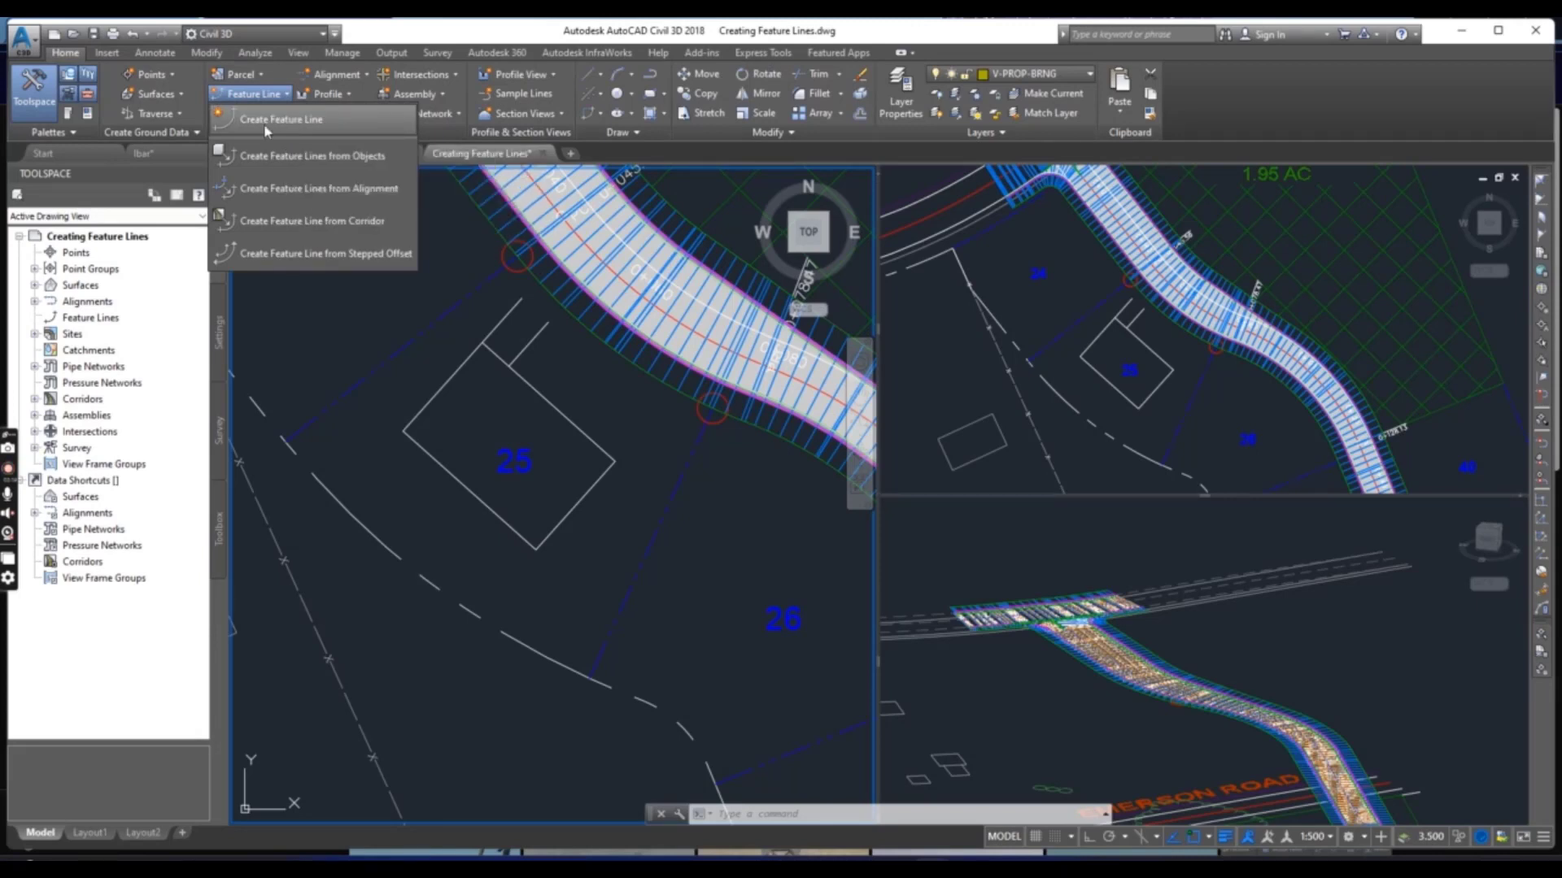
pyautogui.click(289, 124)
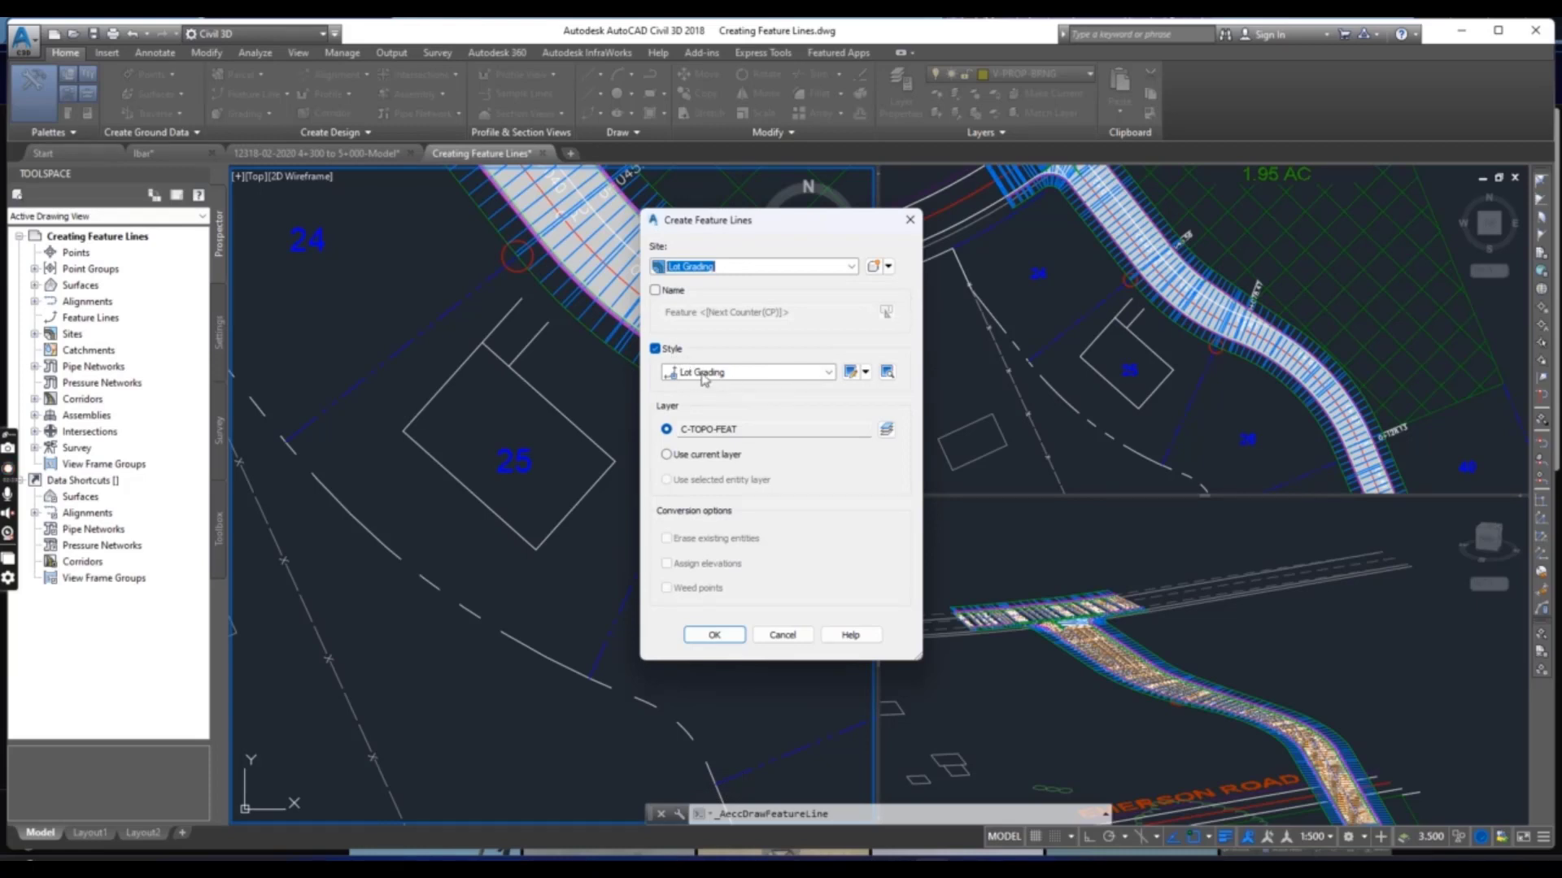
pyautogui.click(714, 635)
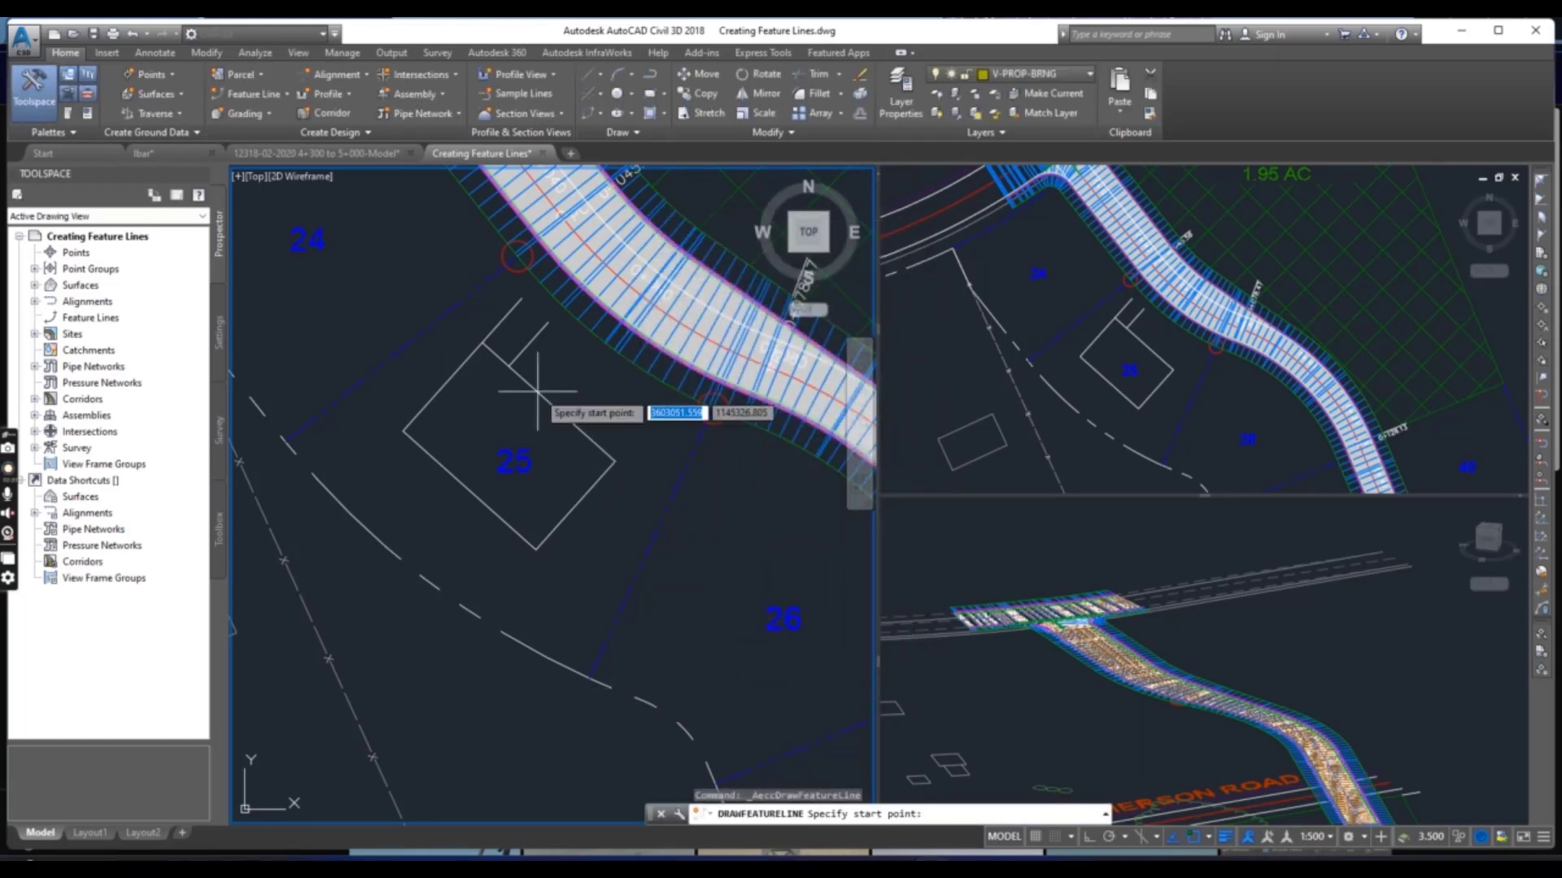
# Step: Start the feature line at the circled endpoint of the lot 24/25 boundary near the road, accepting elevation 57.695
pyautogui.scroll(4, 499, 260)
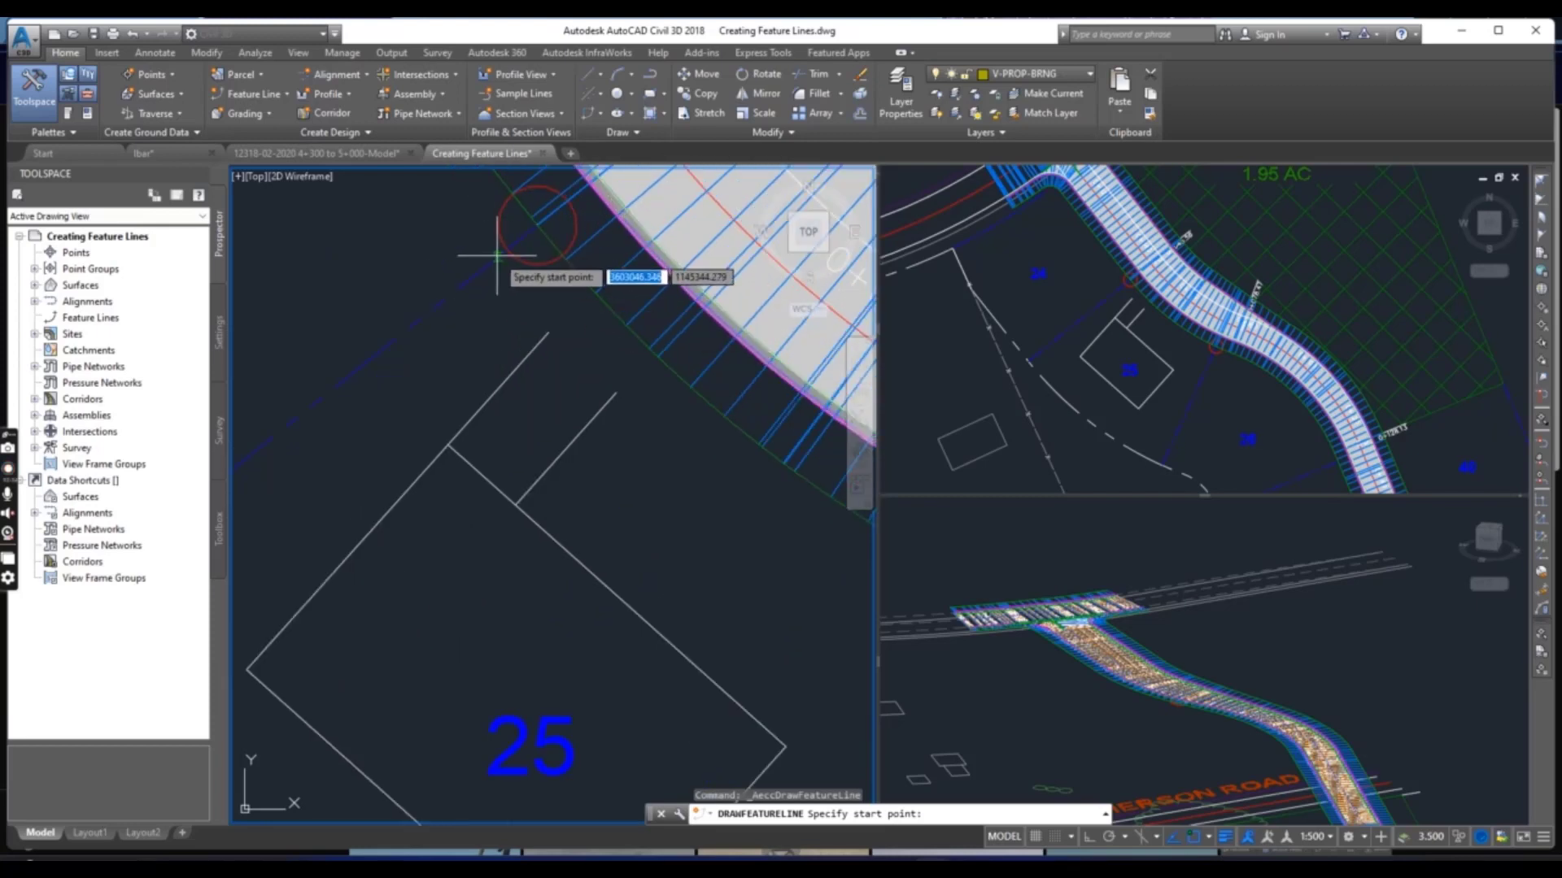
pyautogui.scroll(3, 554, 277)
pyautogui.moveTo(562, 282); pyautogui.dragTo(544, 391, button='middle')
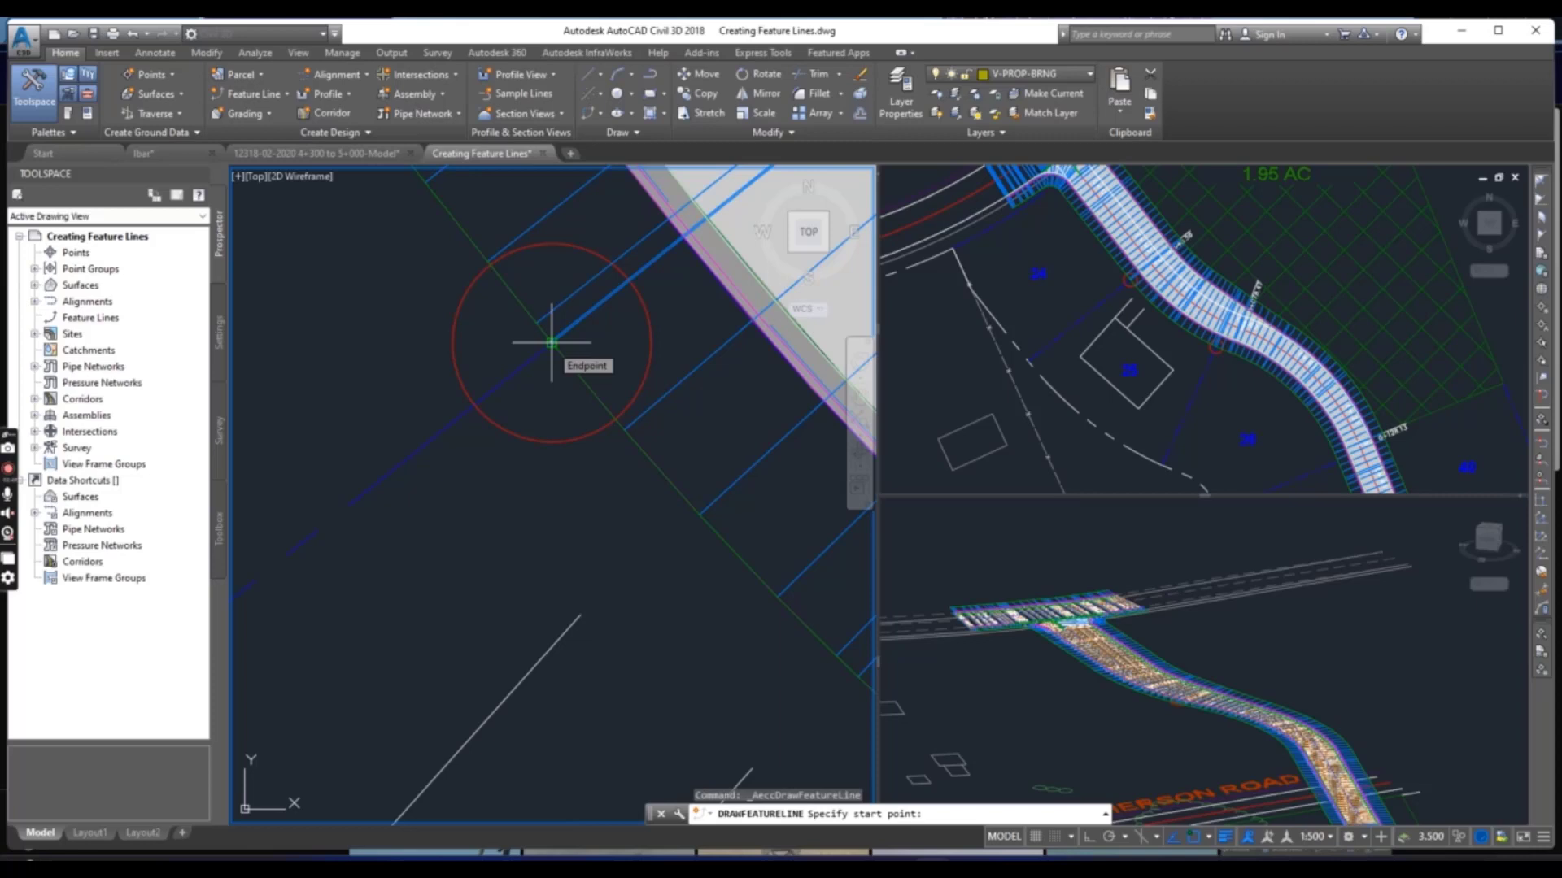
pyautogui.keyDown('shift'); pyautogui.rightClick(551, 343); pyautogui.keyUp('shift')
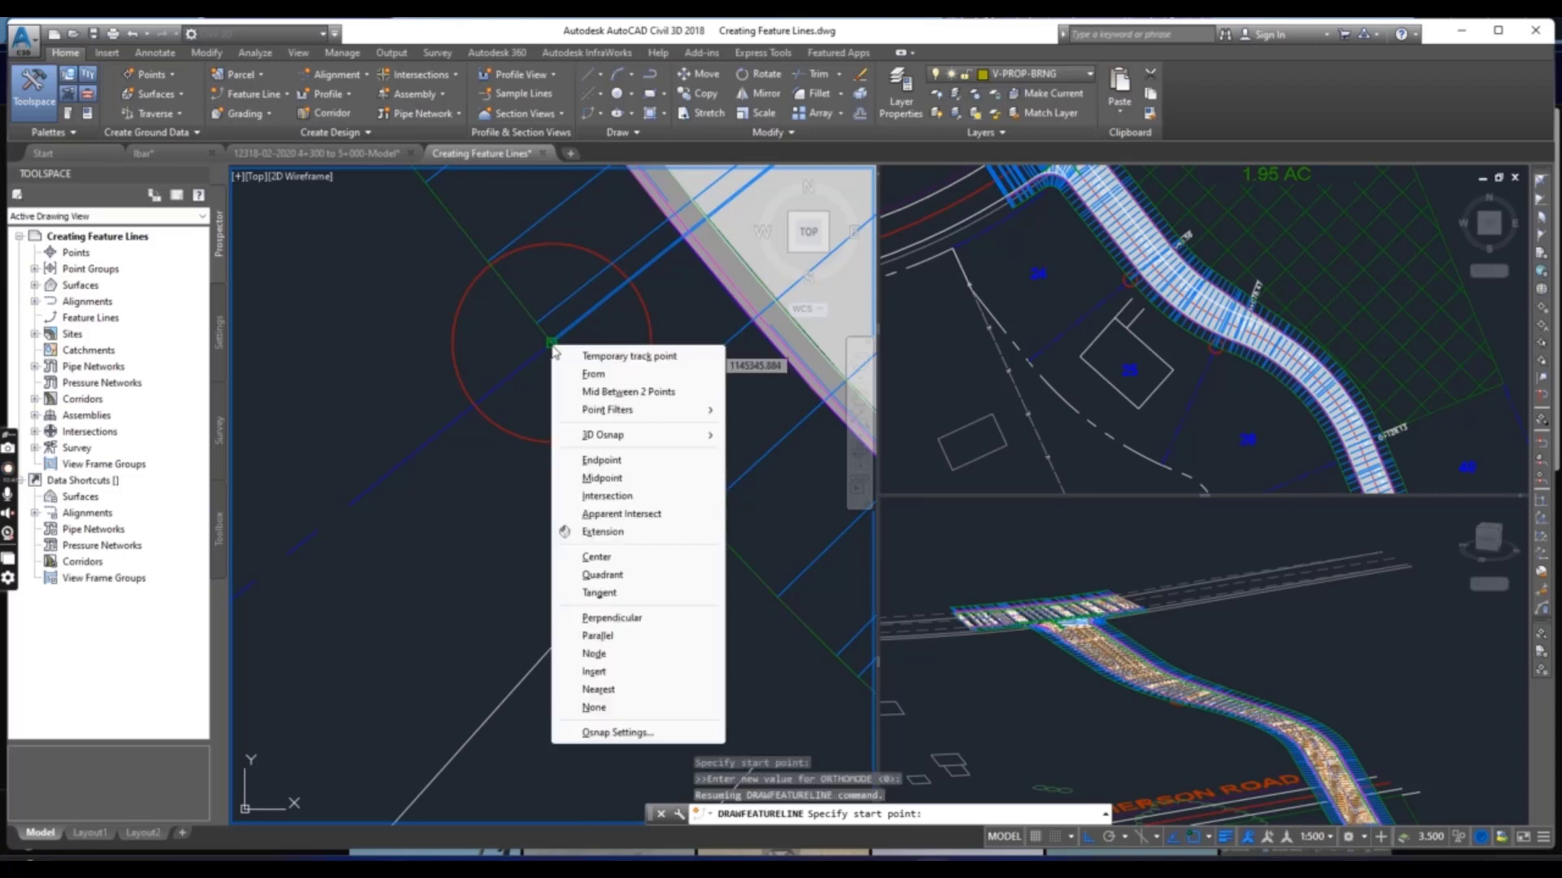
pyautogui.click(598, 460)
pyautogui.click(552, 342)
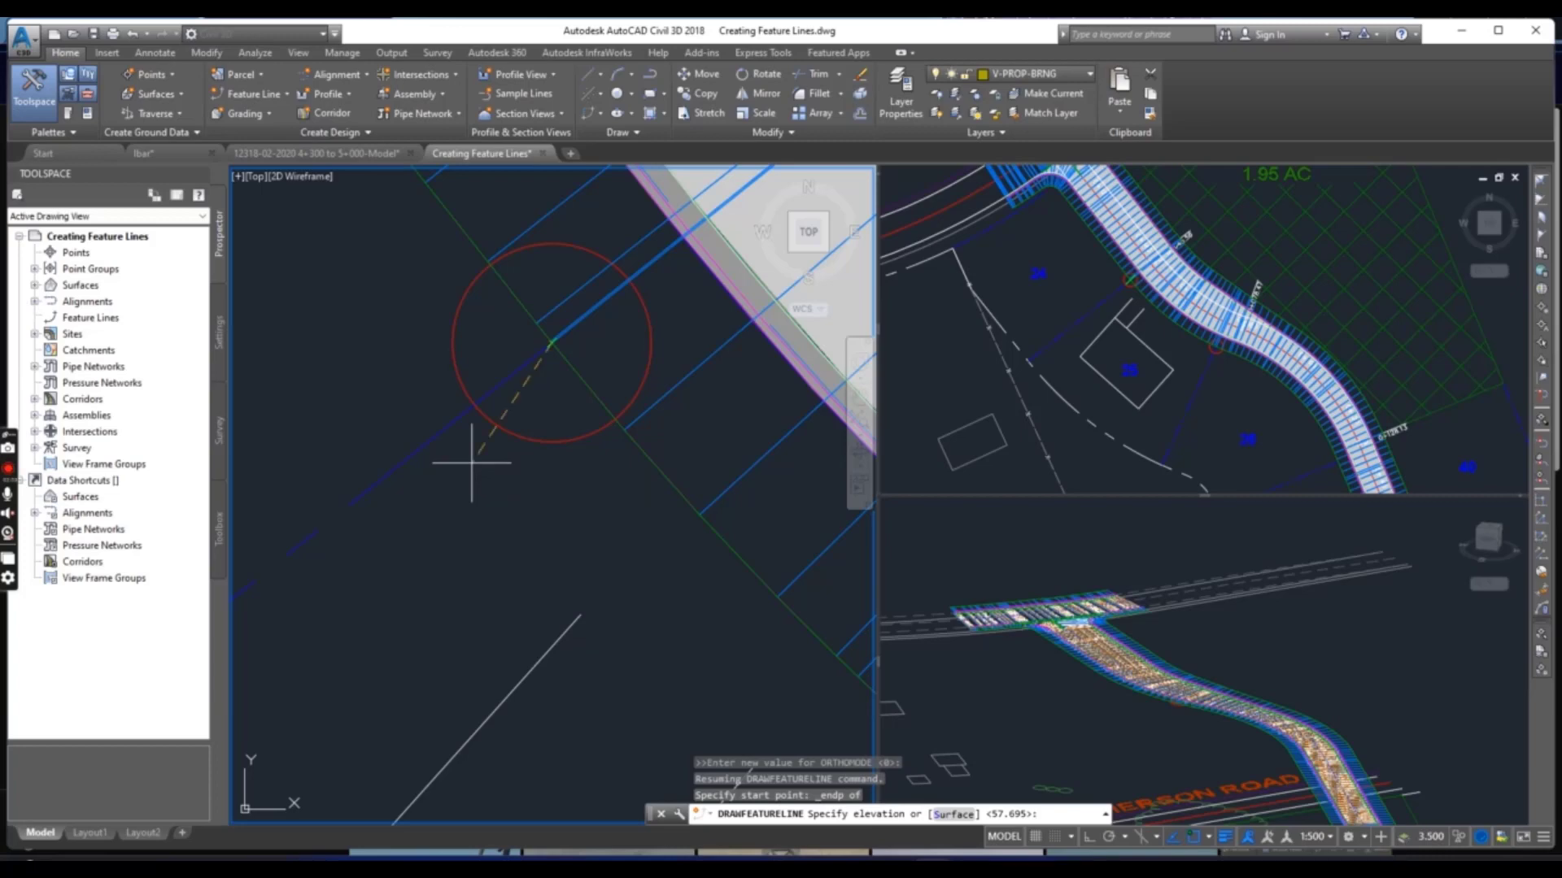
pyautogui.press('Return')
# Step: Place the second point at the rear end of the lot 24/25 boundary, taking its elevation of 57.930 from surface EG
pyautogui.scroll(-3, 471, 463)
pyautogui.scroll(3, 745, 342)
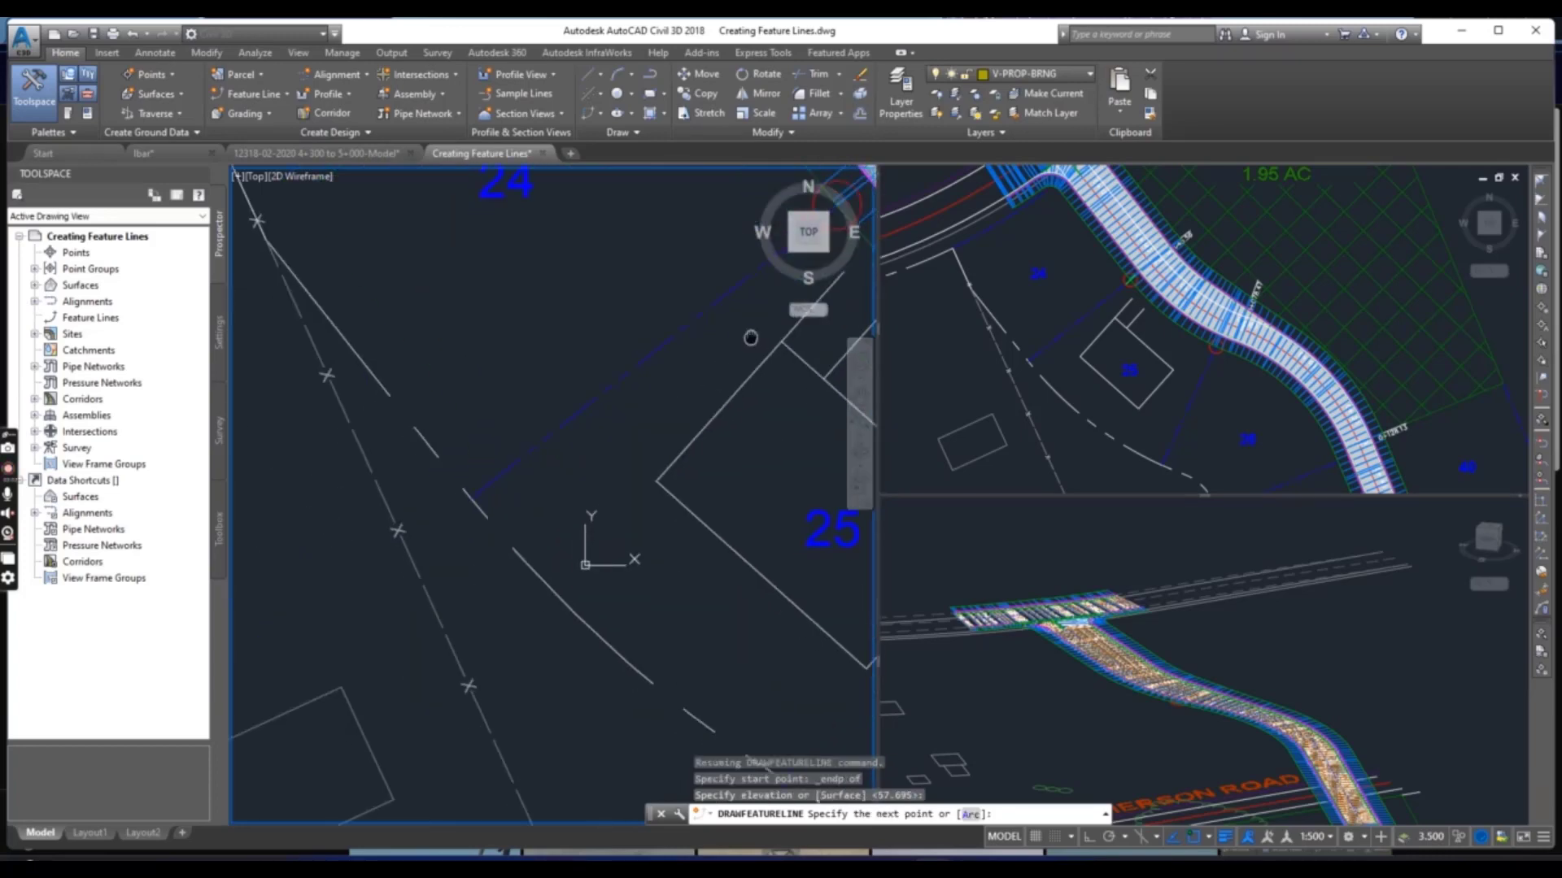
pyautogui.scroll(-2, 745, 342)
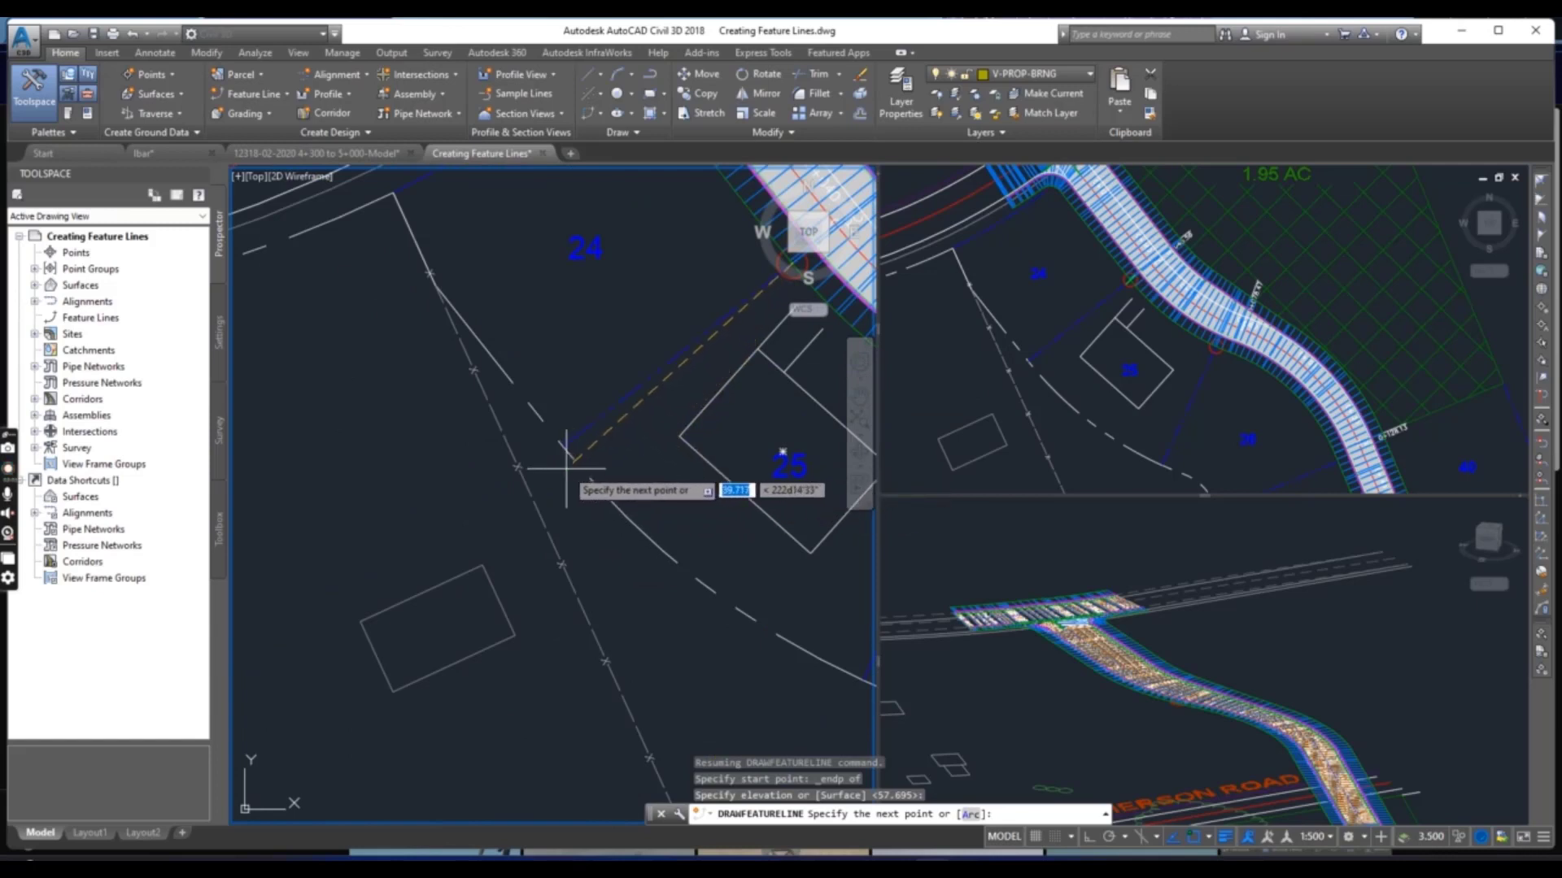
pyautogui.scroll(3, 567, 468)
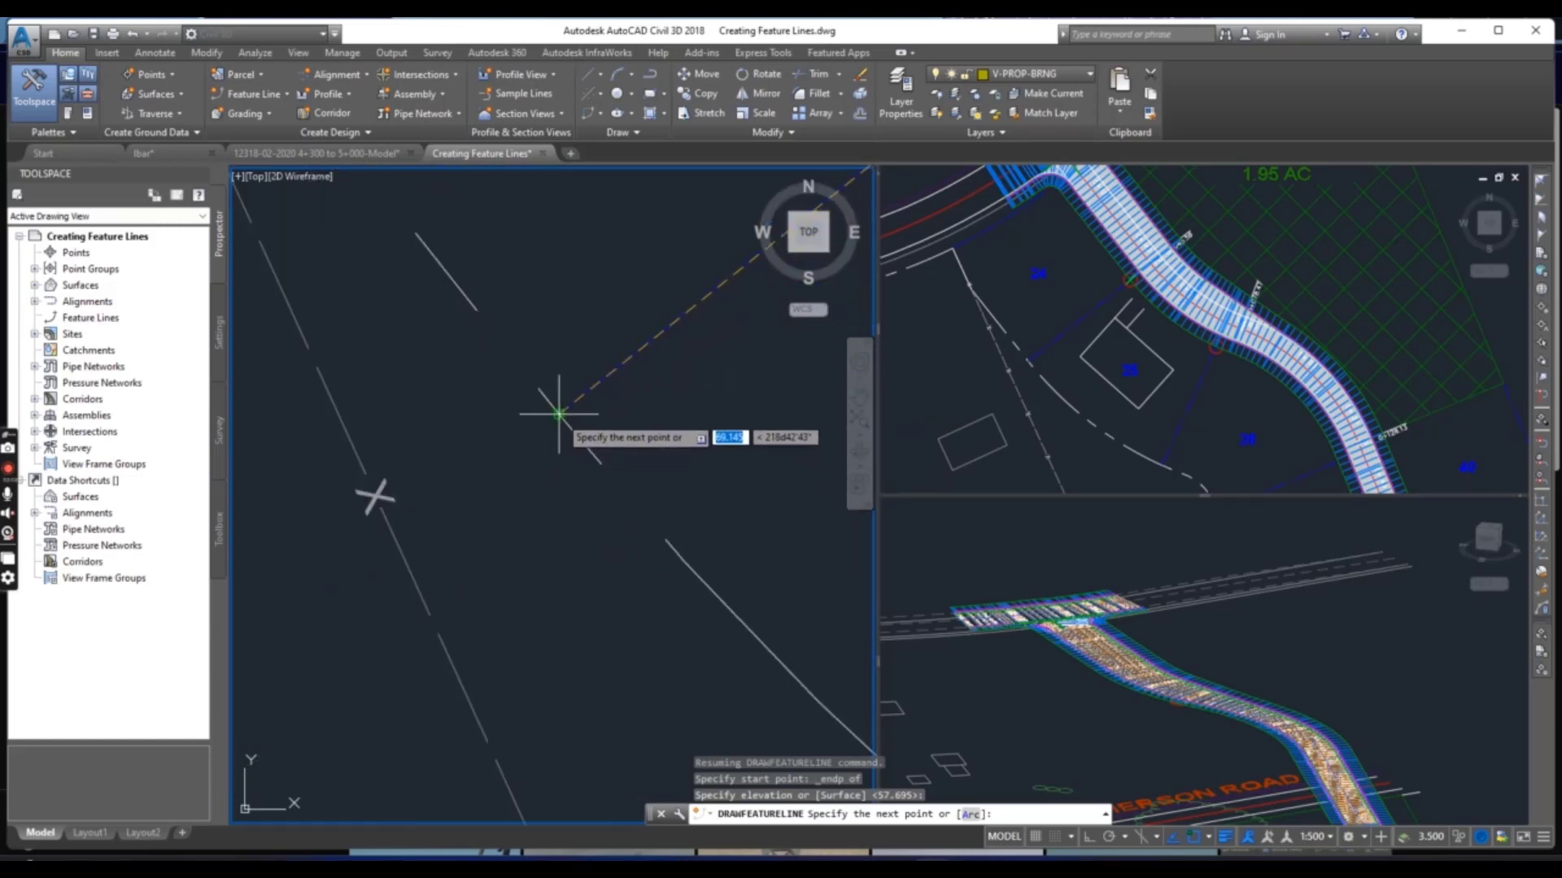
pyautogui.click(559, 414)
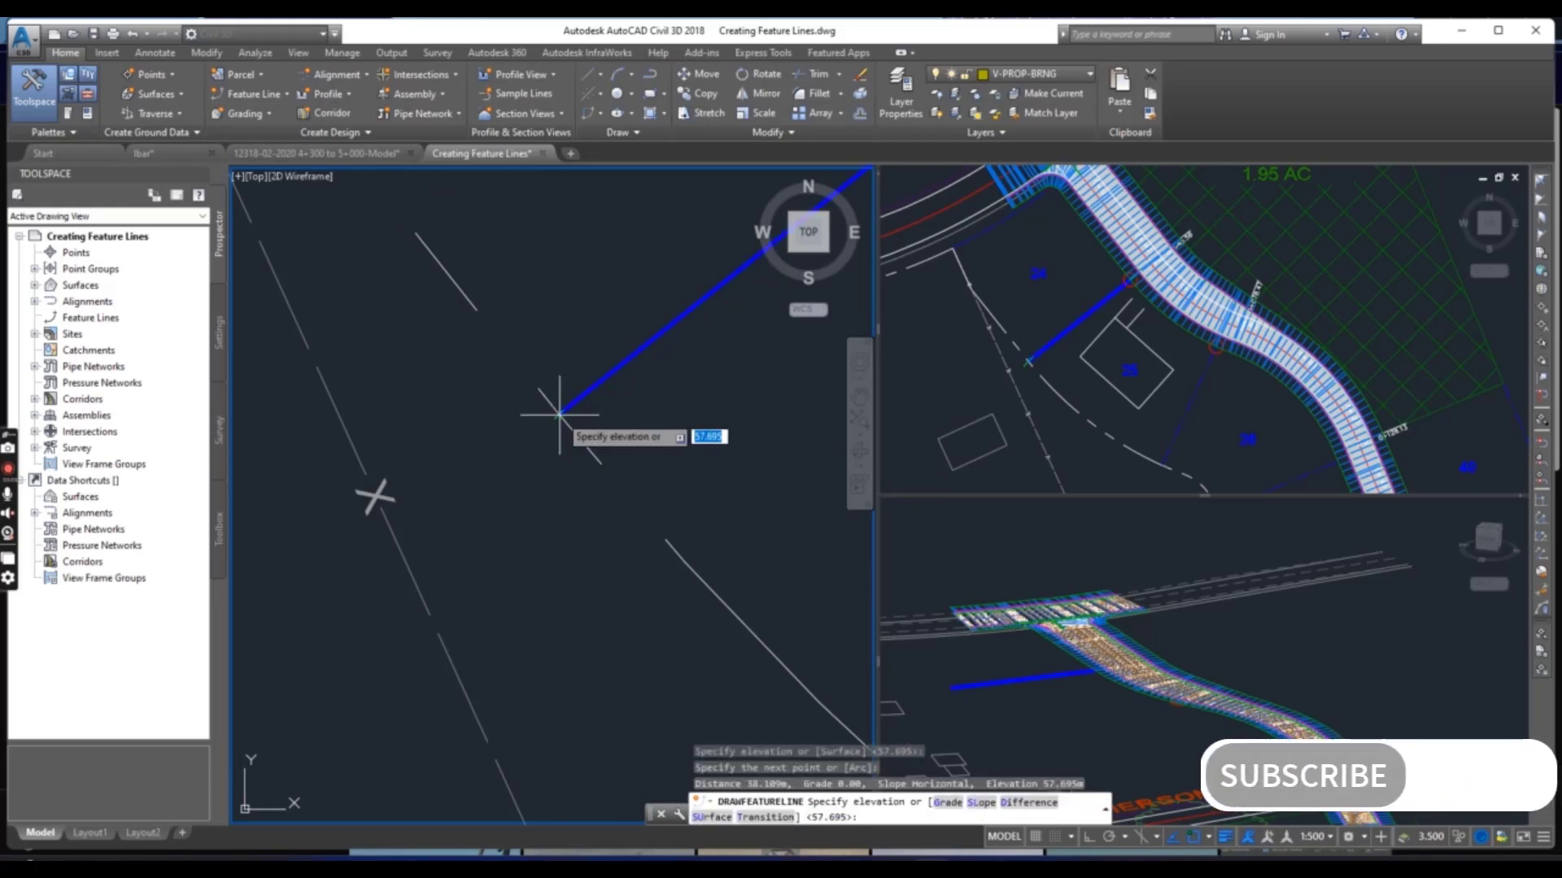
pyautogui.scroll(-3, 599, 530)
pyautogui.moveTo(627, 558); pyautogui.dragTo(474, 449, button='middle')
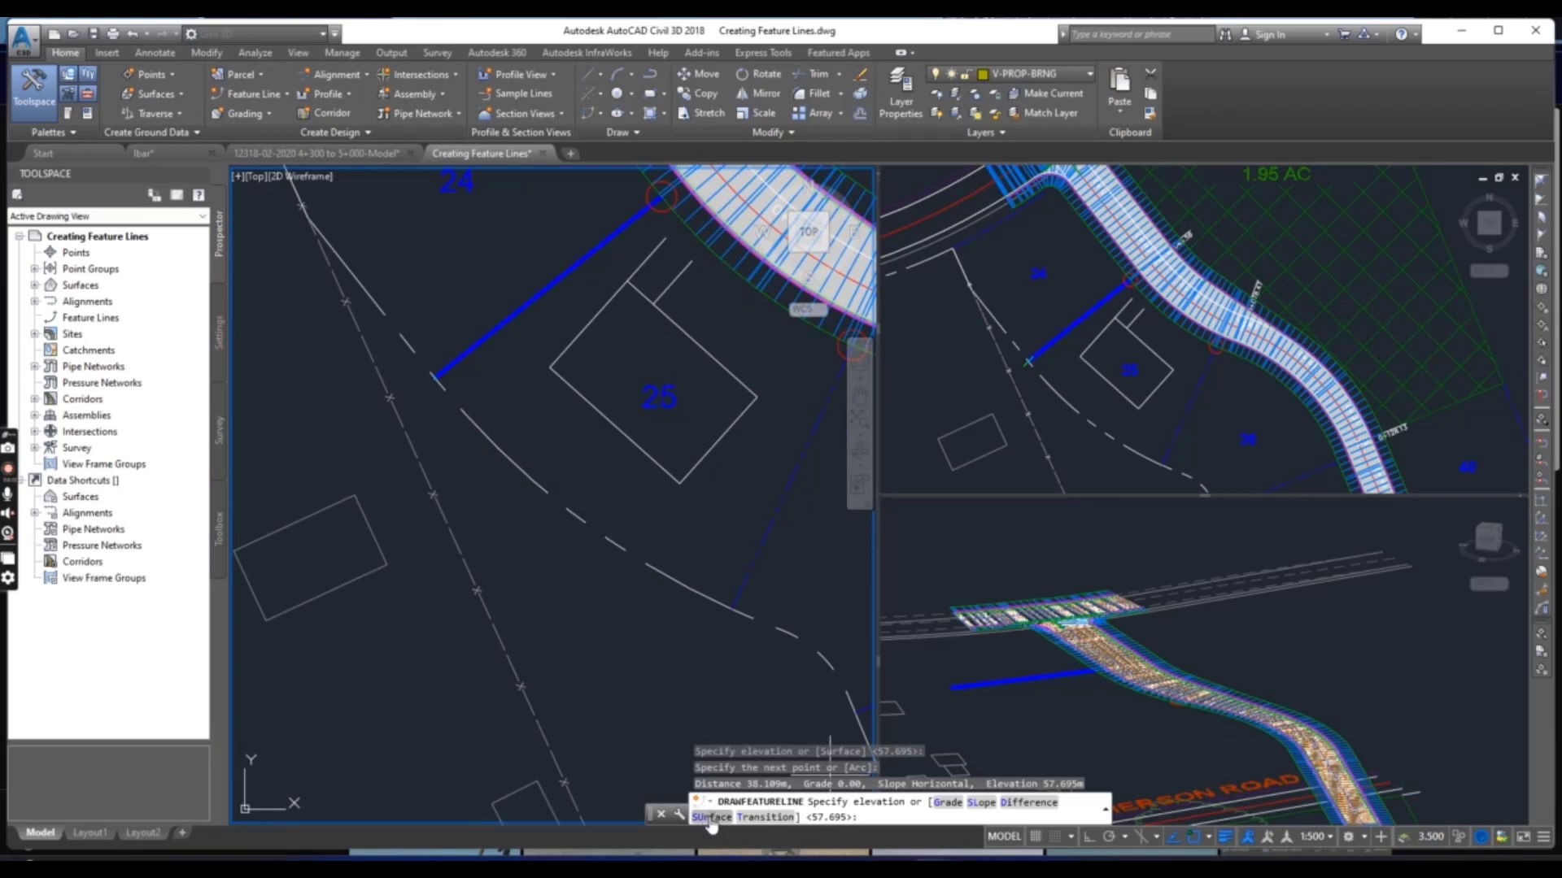
pyautogui.click(712, 826)
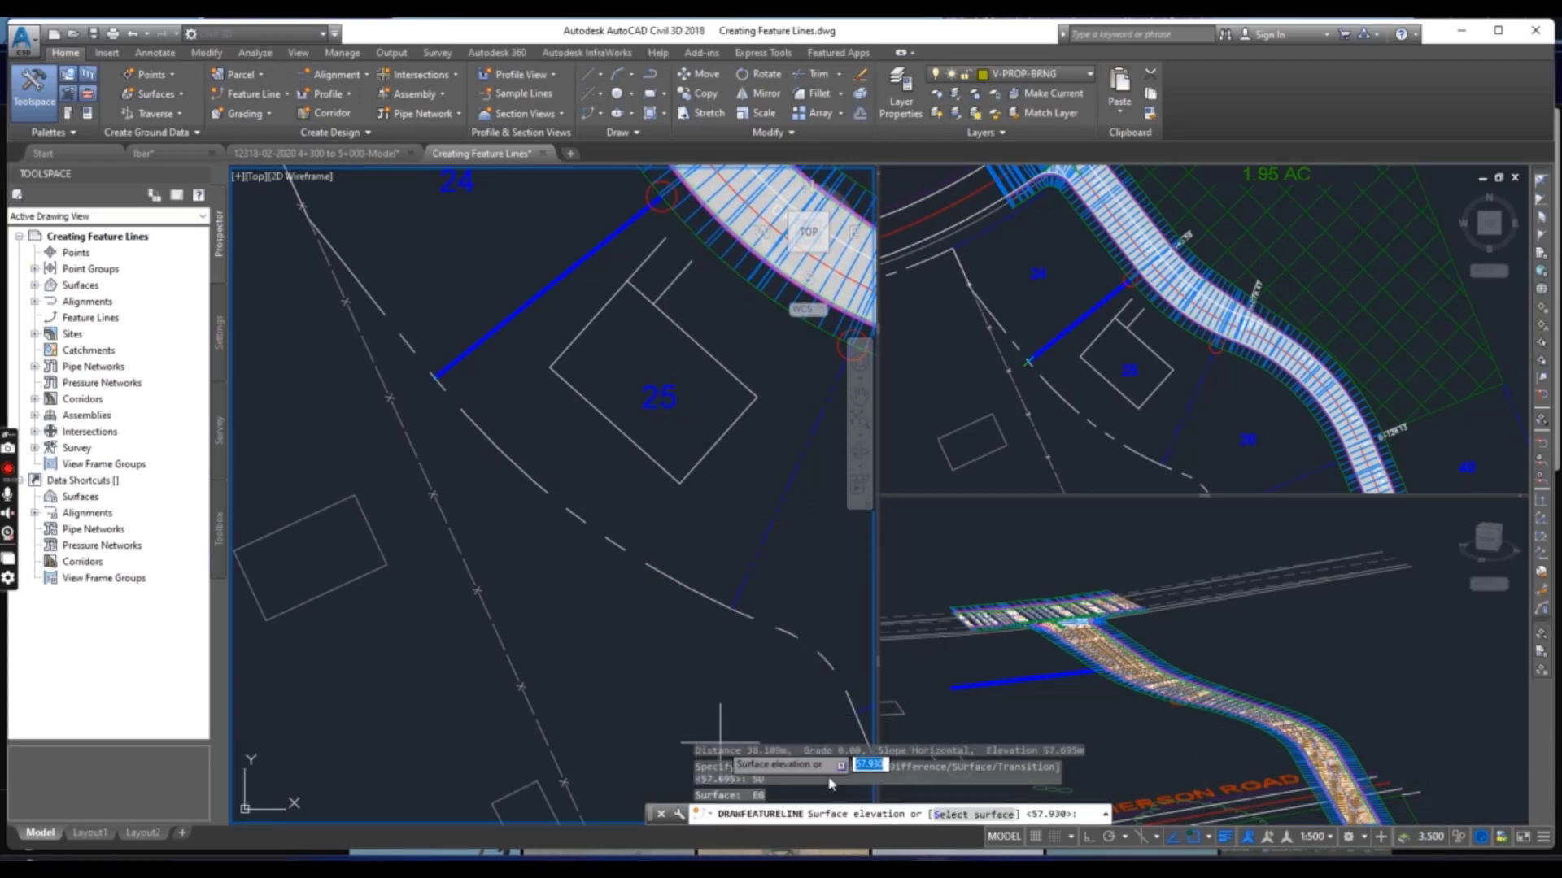
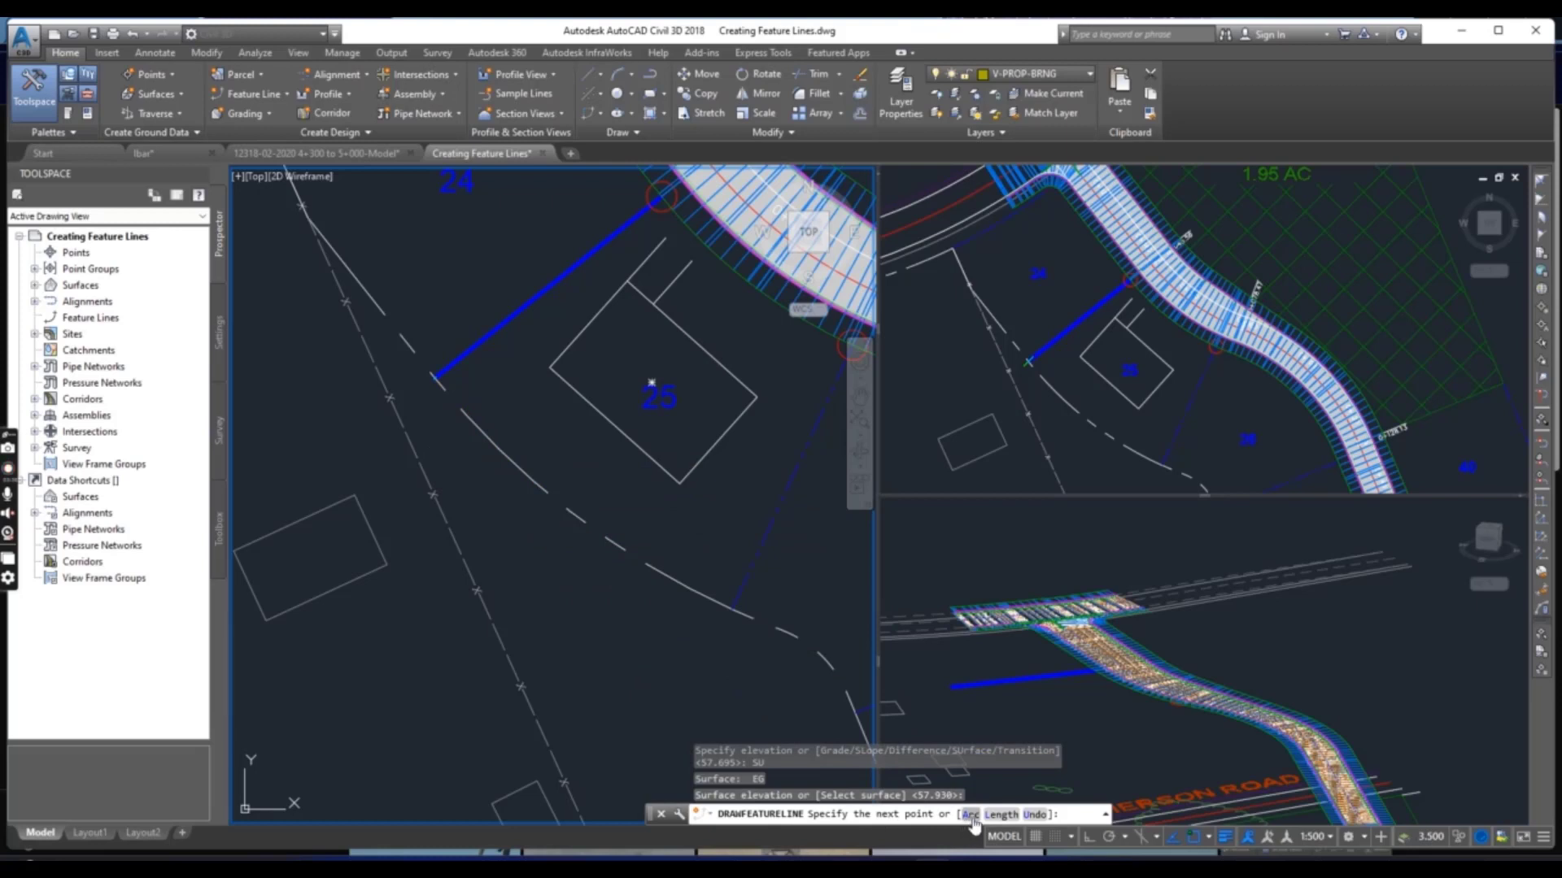
# Step: Switch the feature line to a three-point arc and place its second point on lot 25's curved rear boundary using the Nearest snap
pyautogui.click(970, 816)
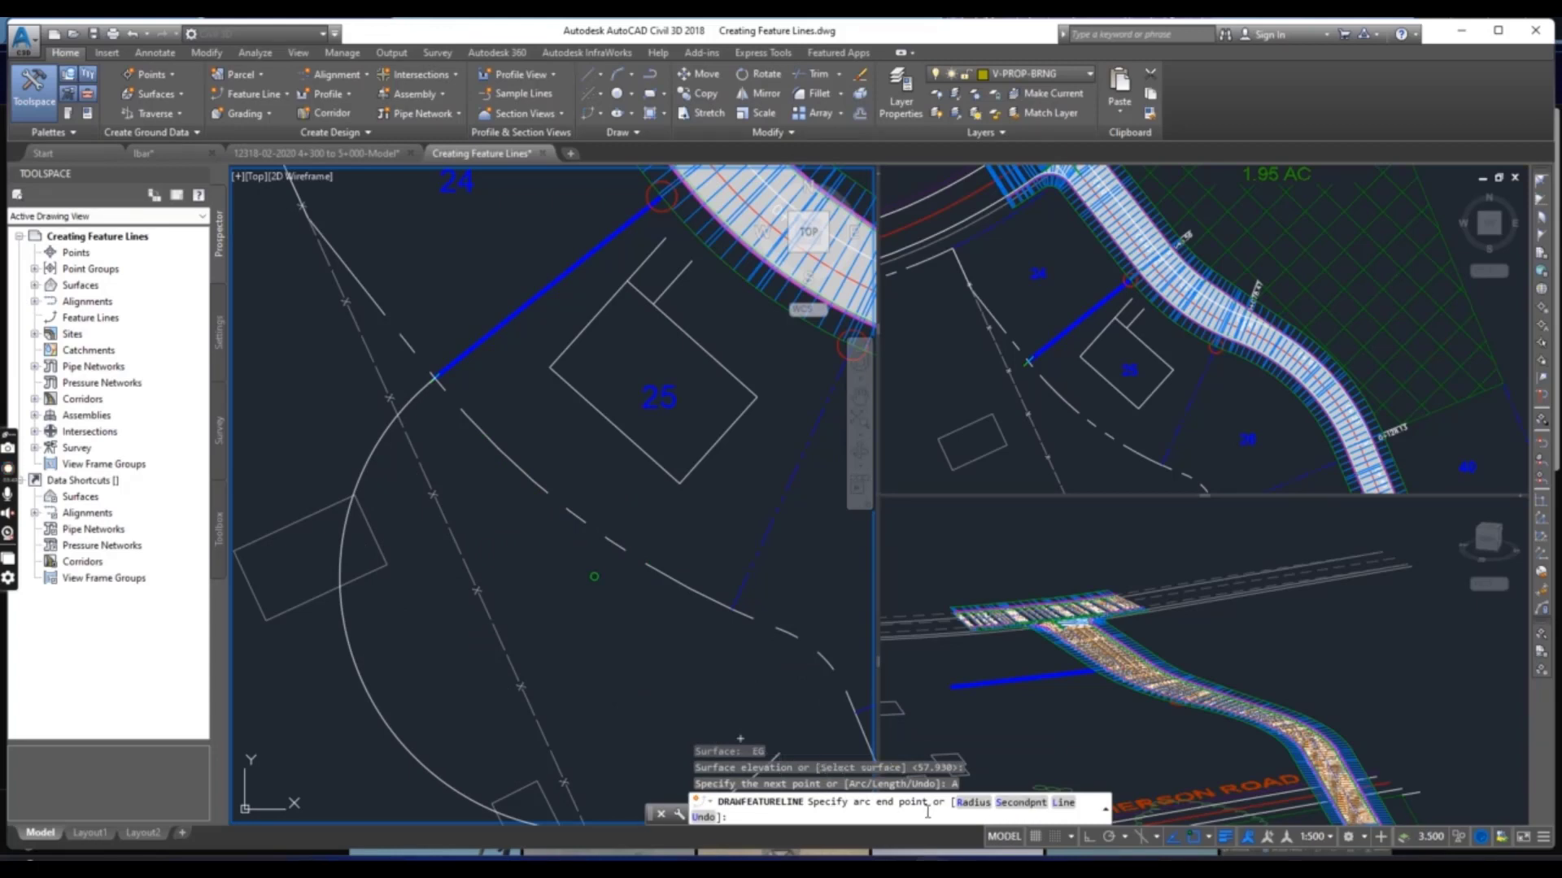
pyautogui.click(1023, 804)
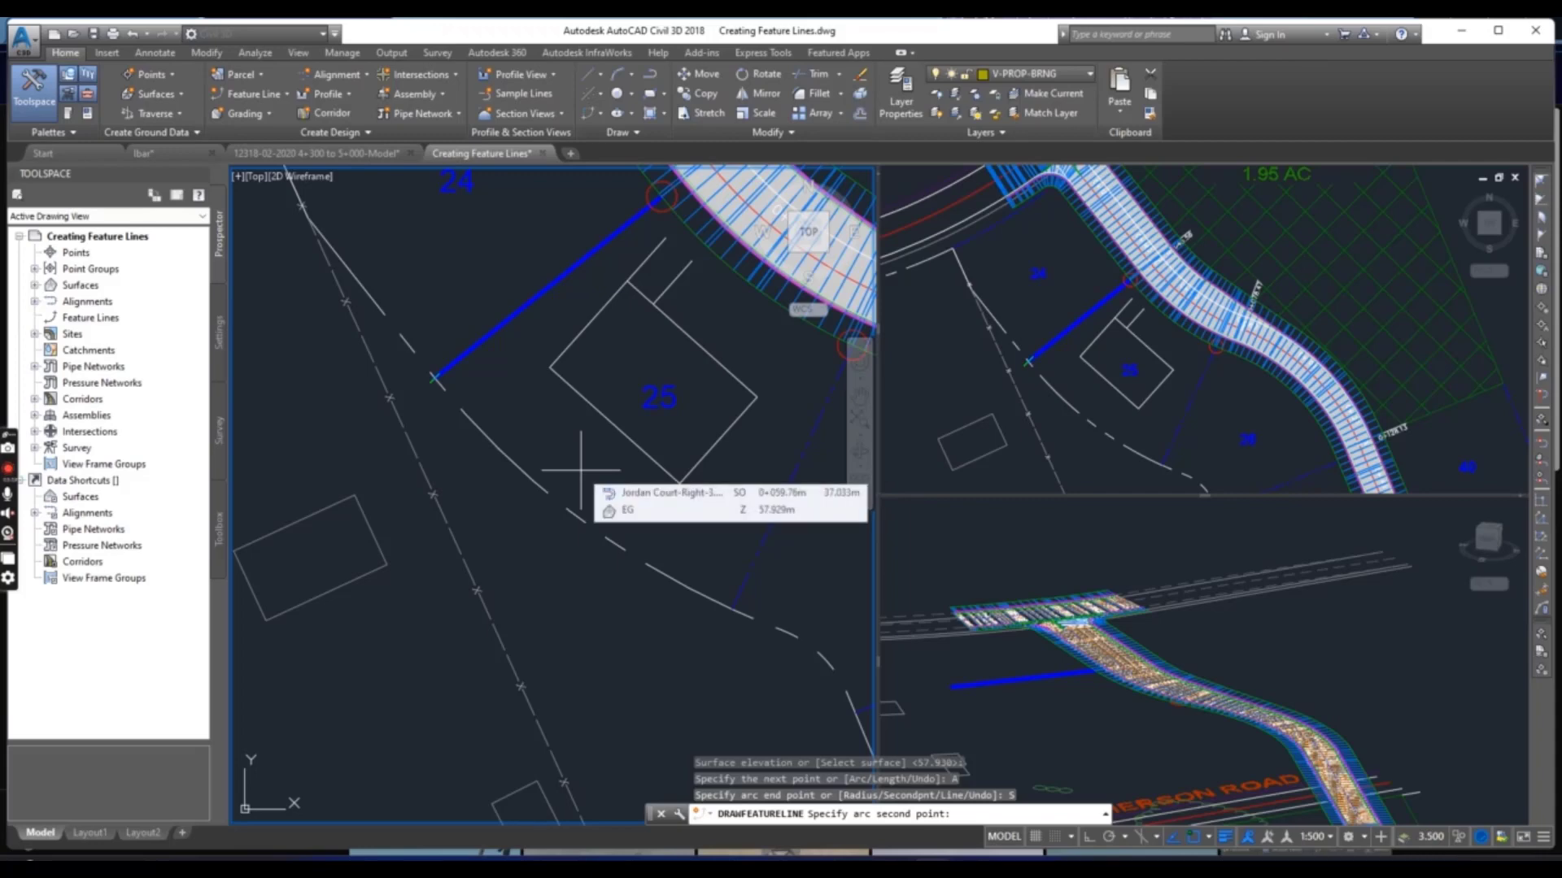
pyautogui.press('F8')
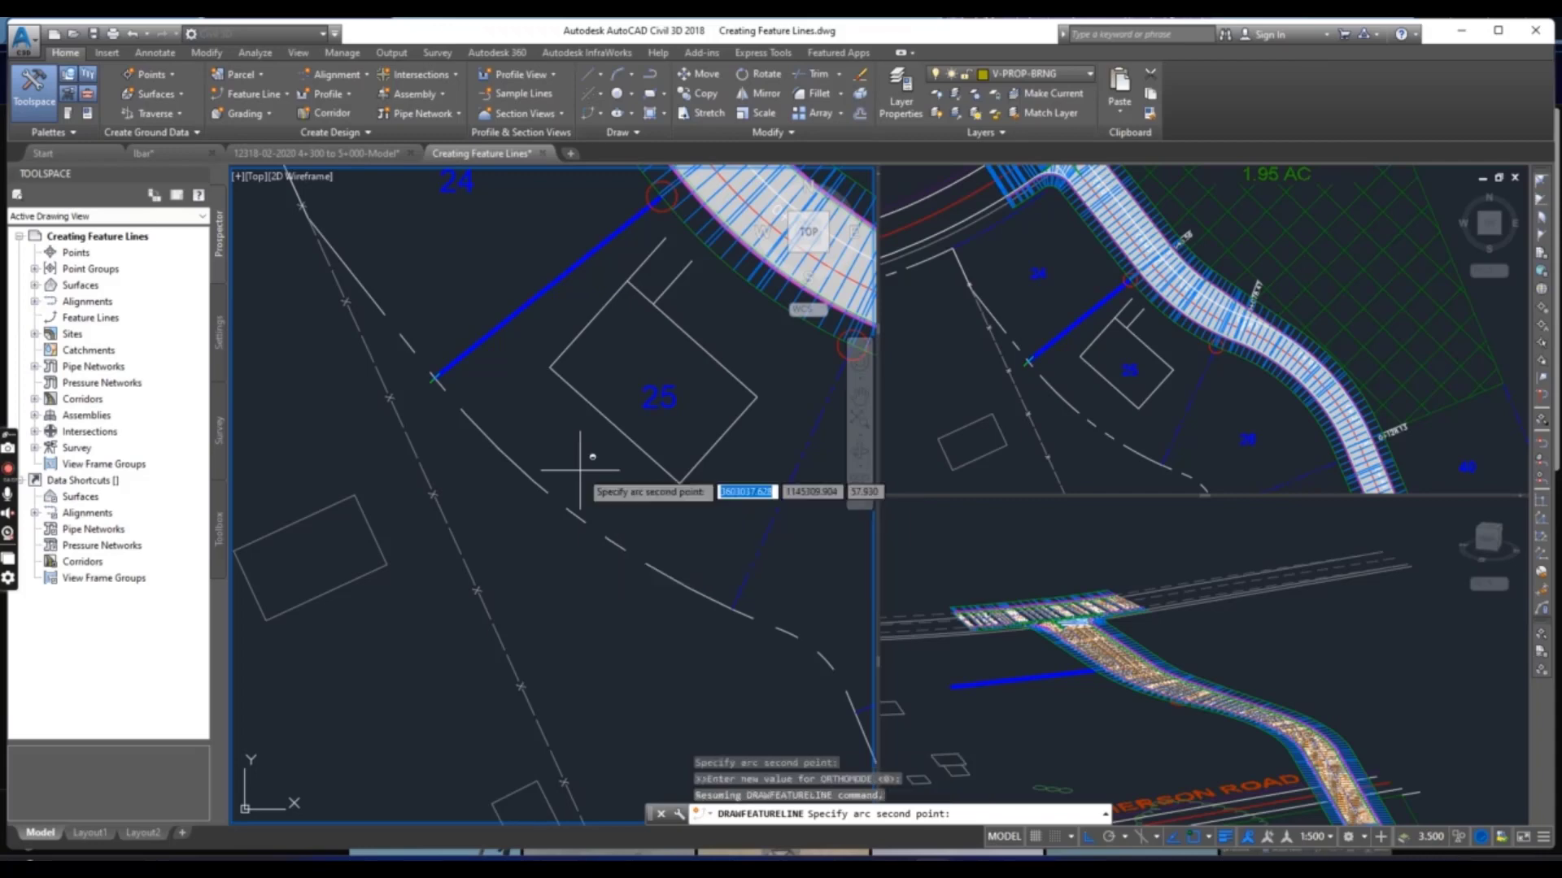
pyautogui.keyDown('shift'); pyautogui.rightClick(580, 470); pyautogui.keyUp('shift')
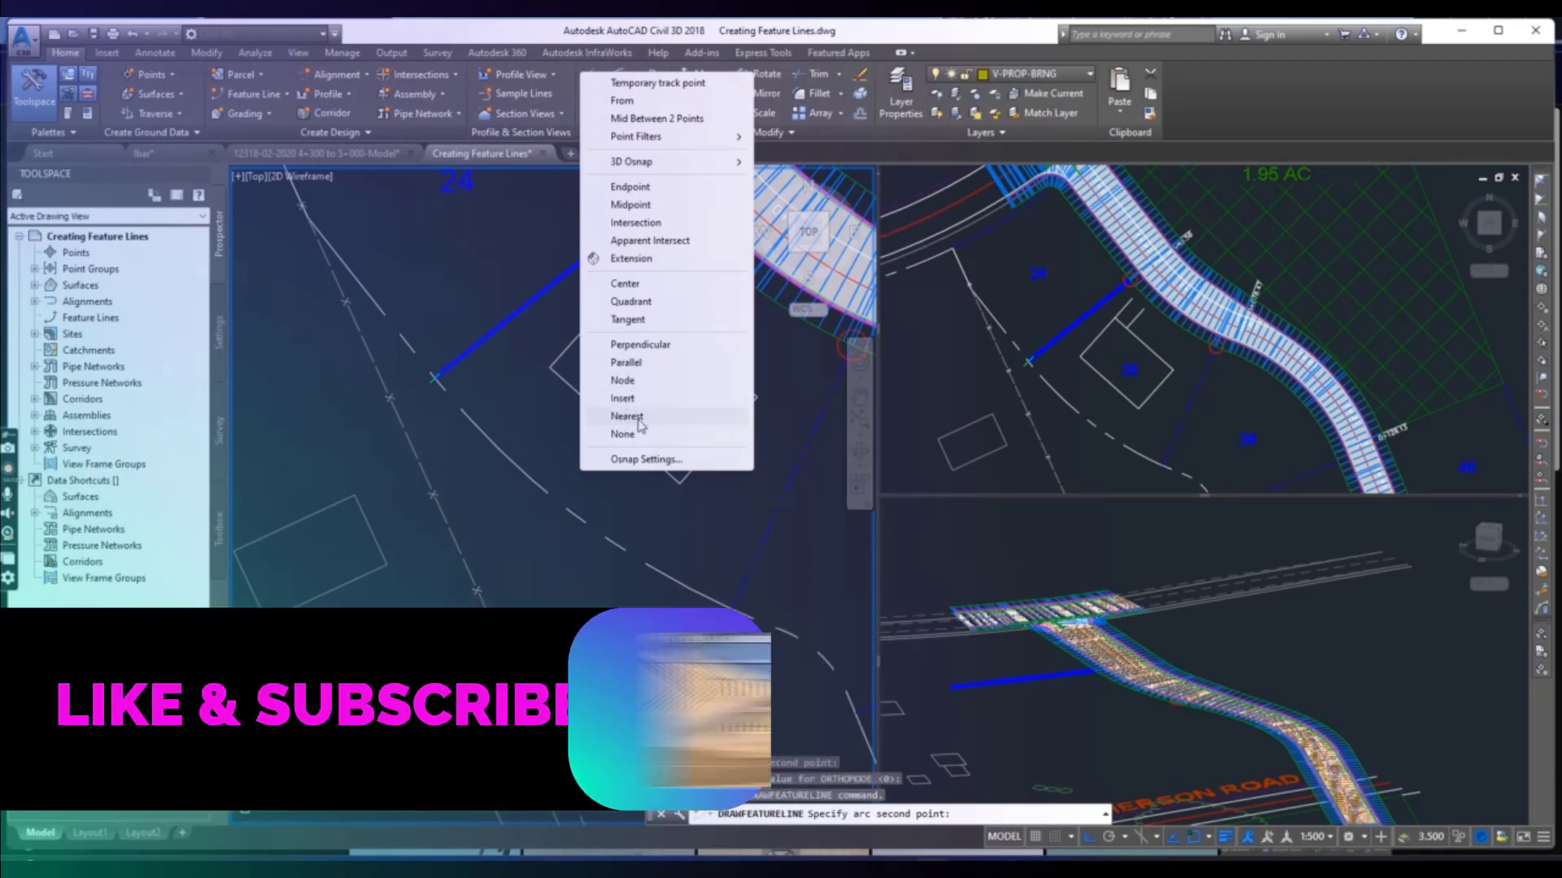
pyautogui.click(626, 416)
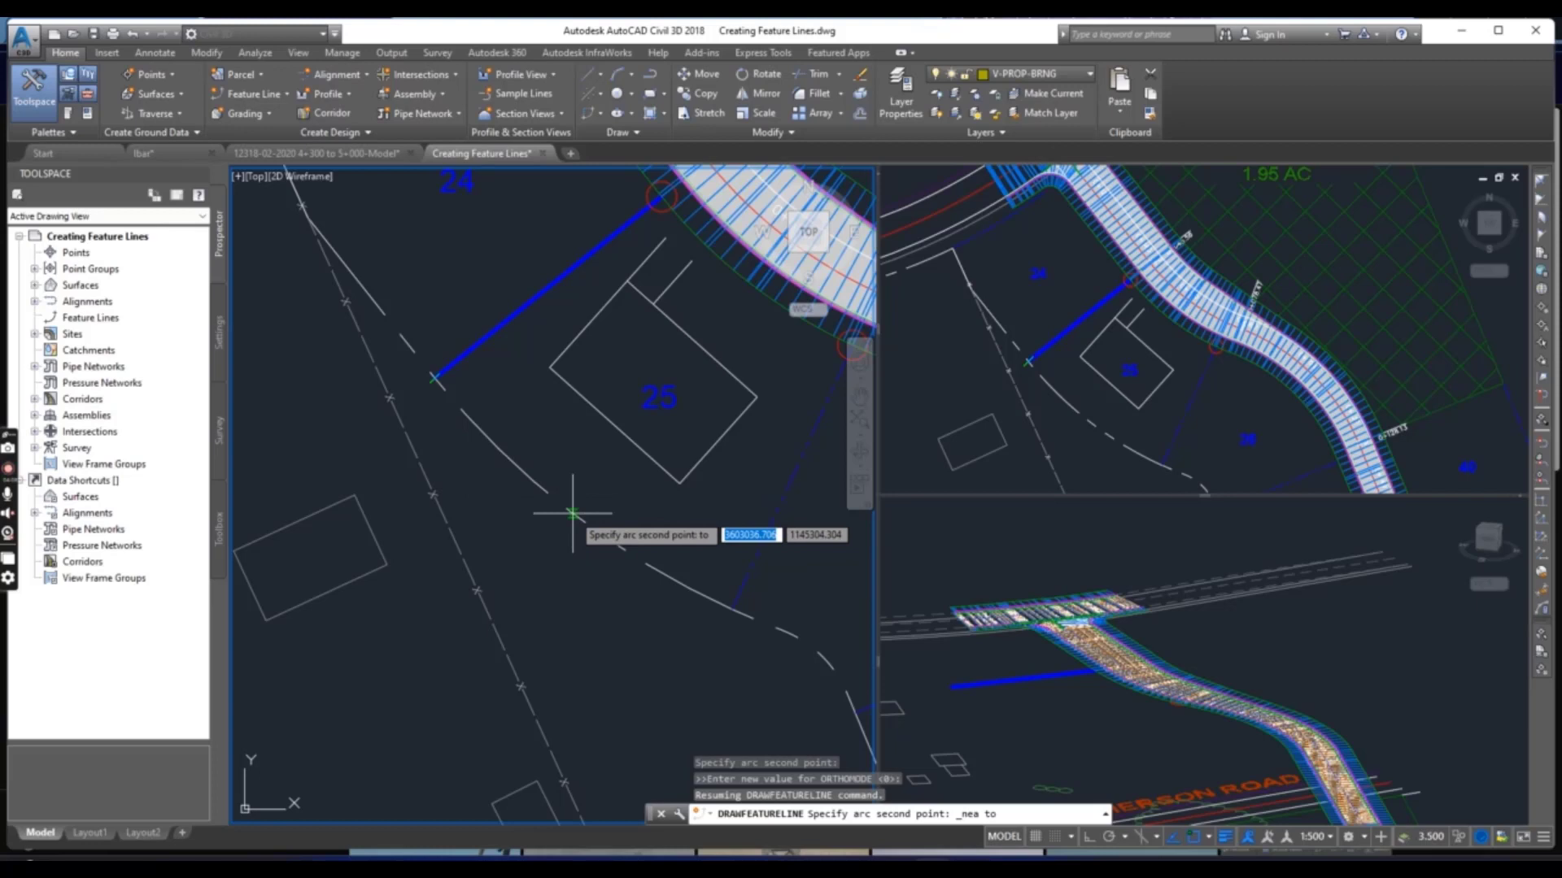
pyautogui.click(573, 514)
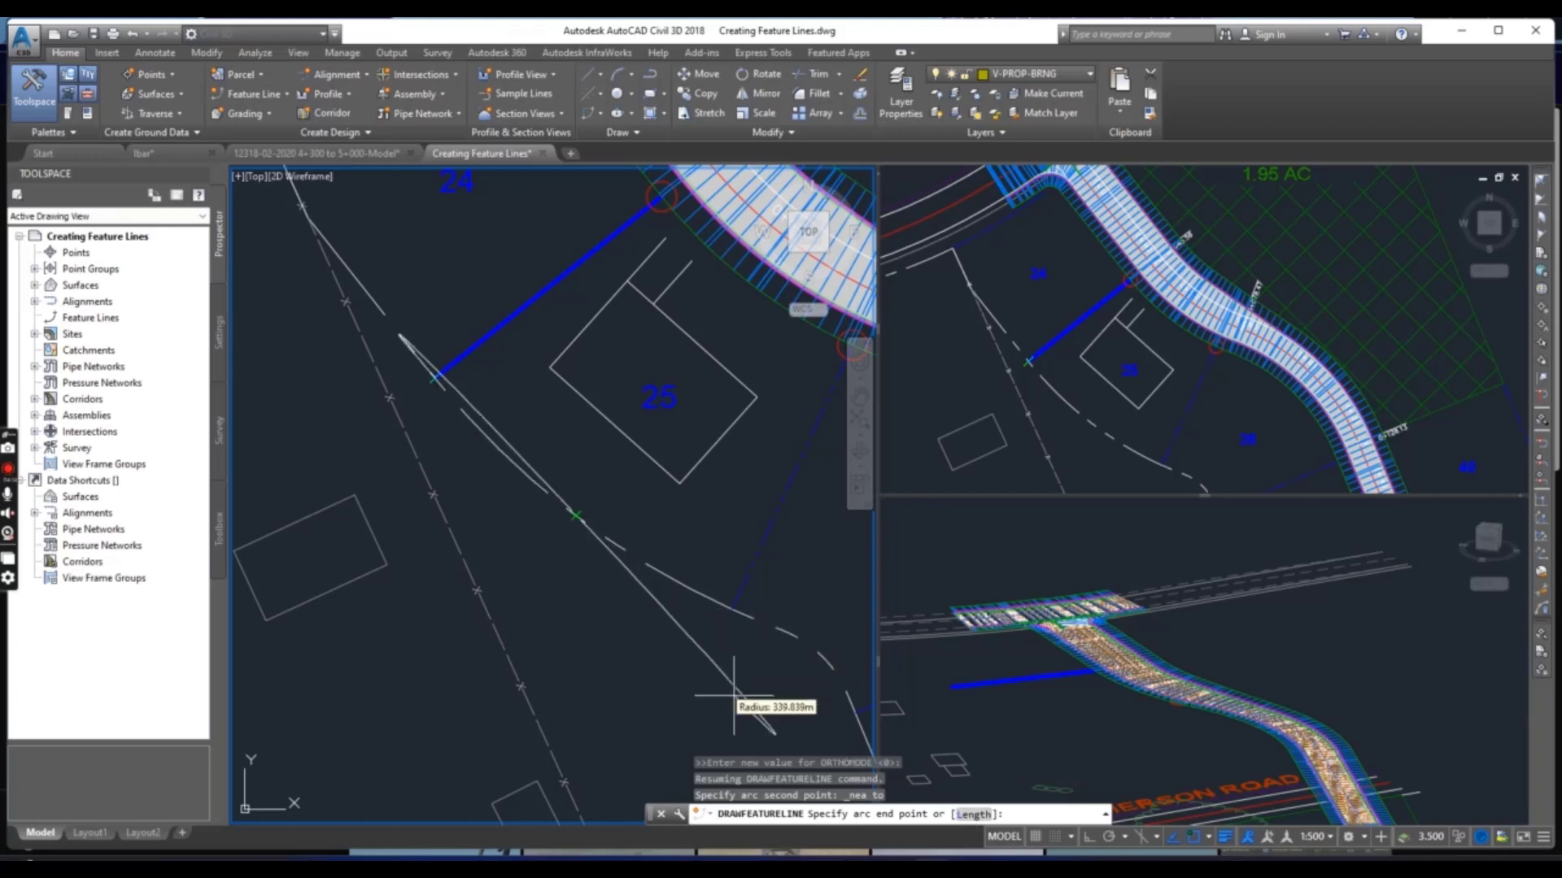
# Step: End the arc at the rear endpoint of the lot 25/26 boundary using the Endpoint snap, accepting elevation 58.238
pyautogui.keyDown('shift'); pyautogui.rightClick(726, 672); pyautogui.keyUp('shift')
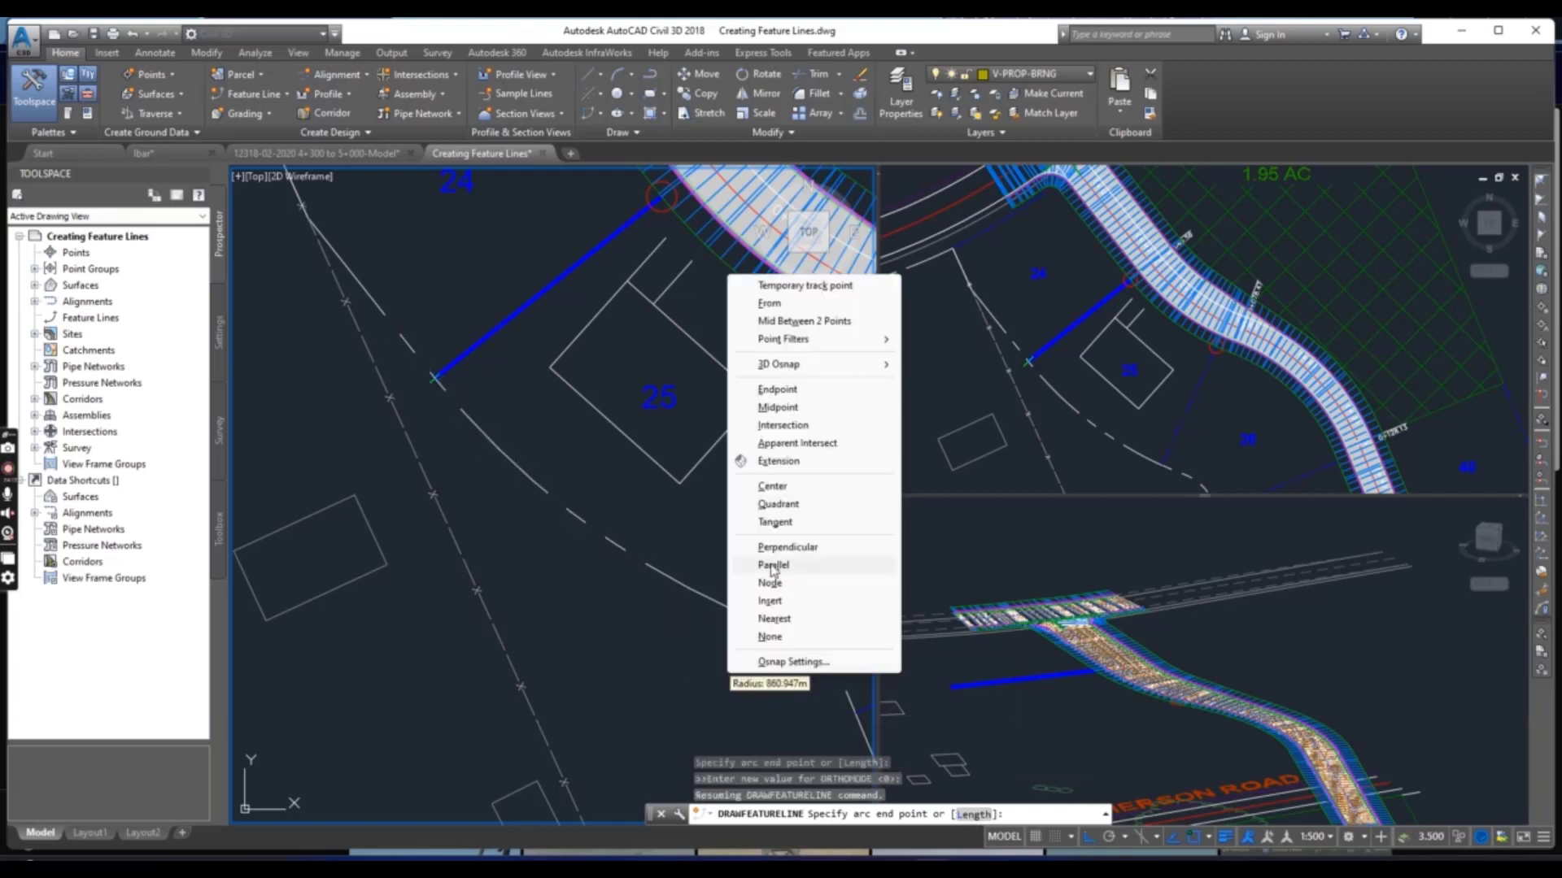
pyautogui.click(777, 389)
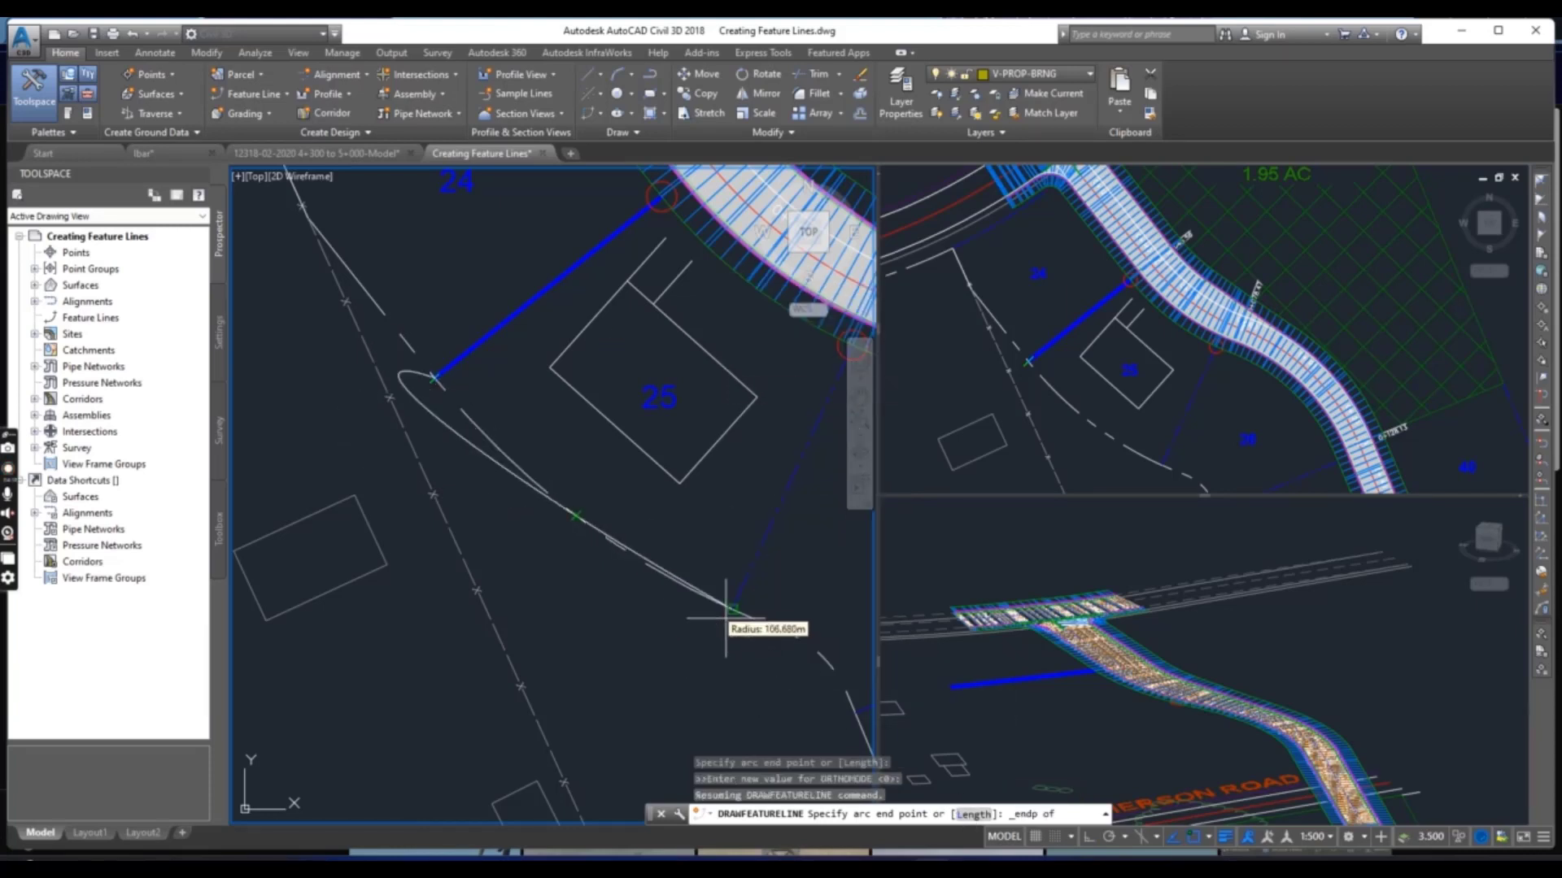
pyautogui.click(732, 608)
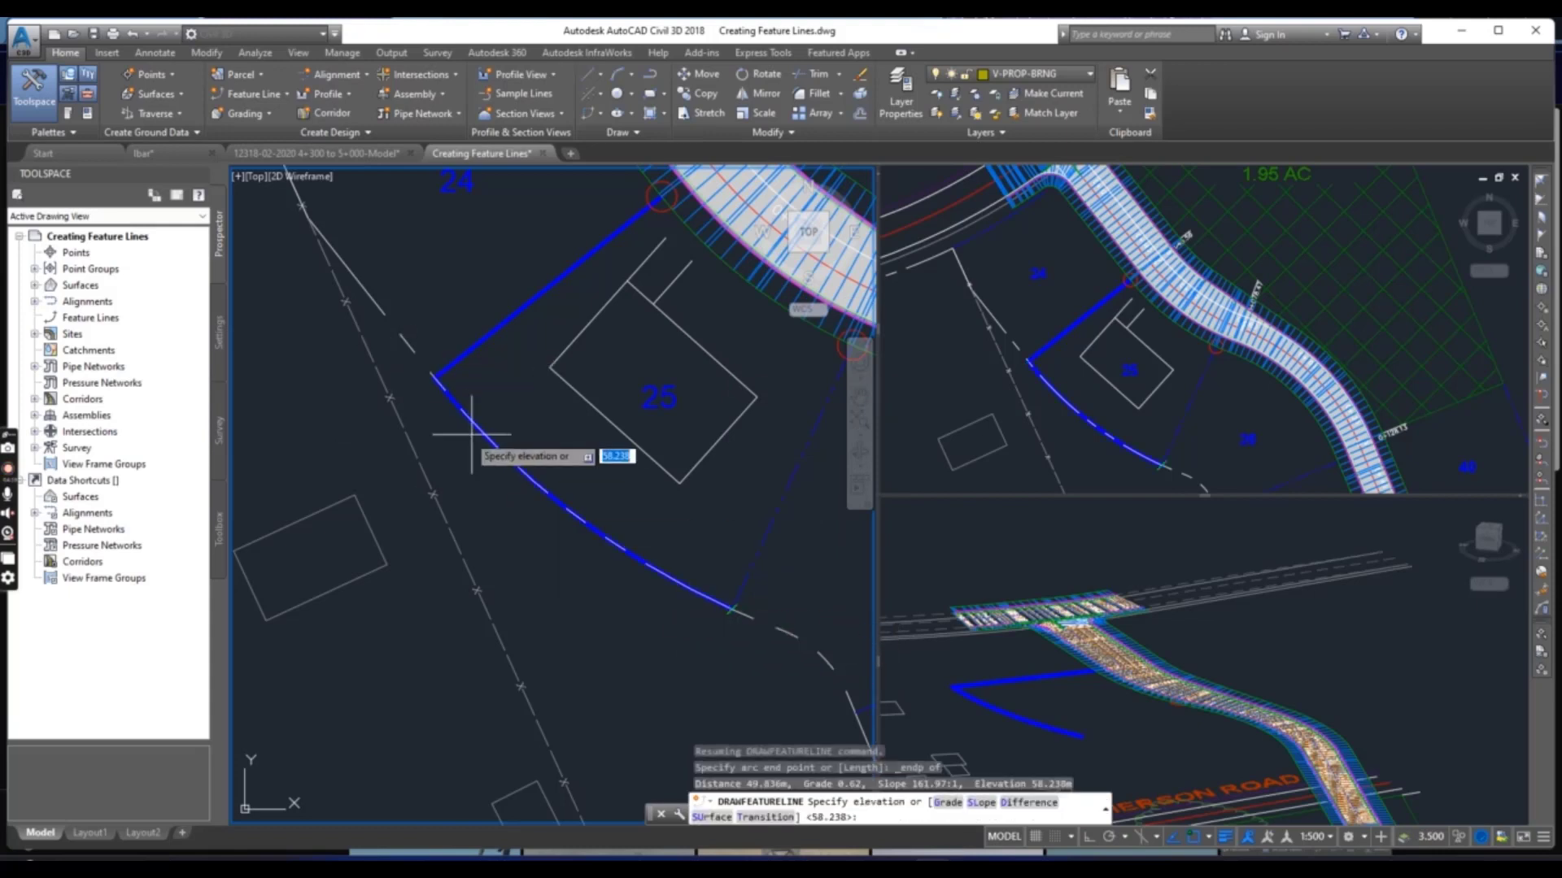
pyautogui.moveTo(658, 611); pyautogui.dragTo(390, 631, button='middle')
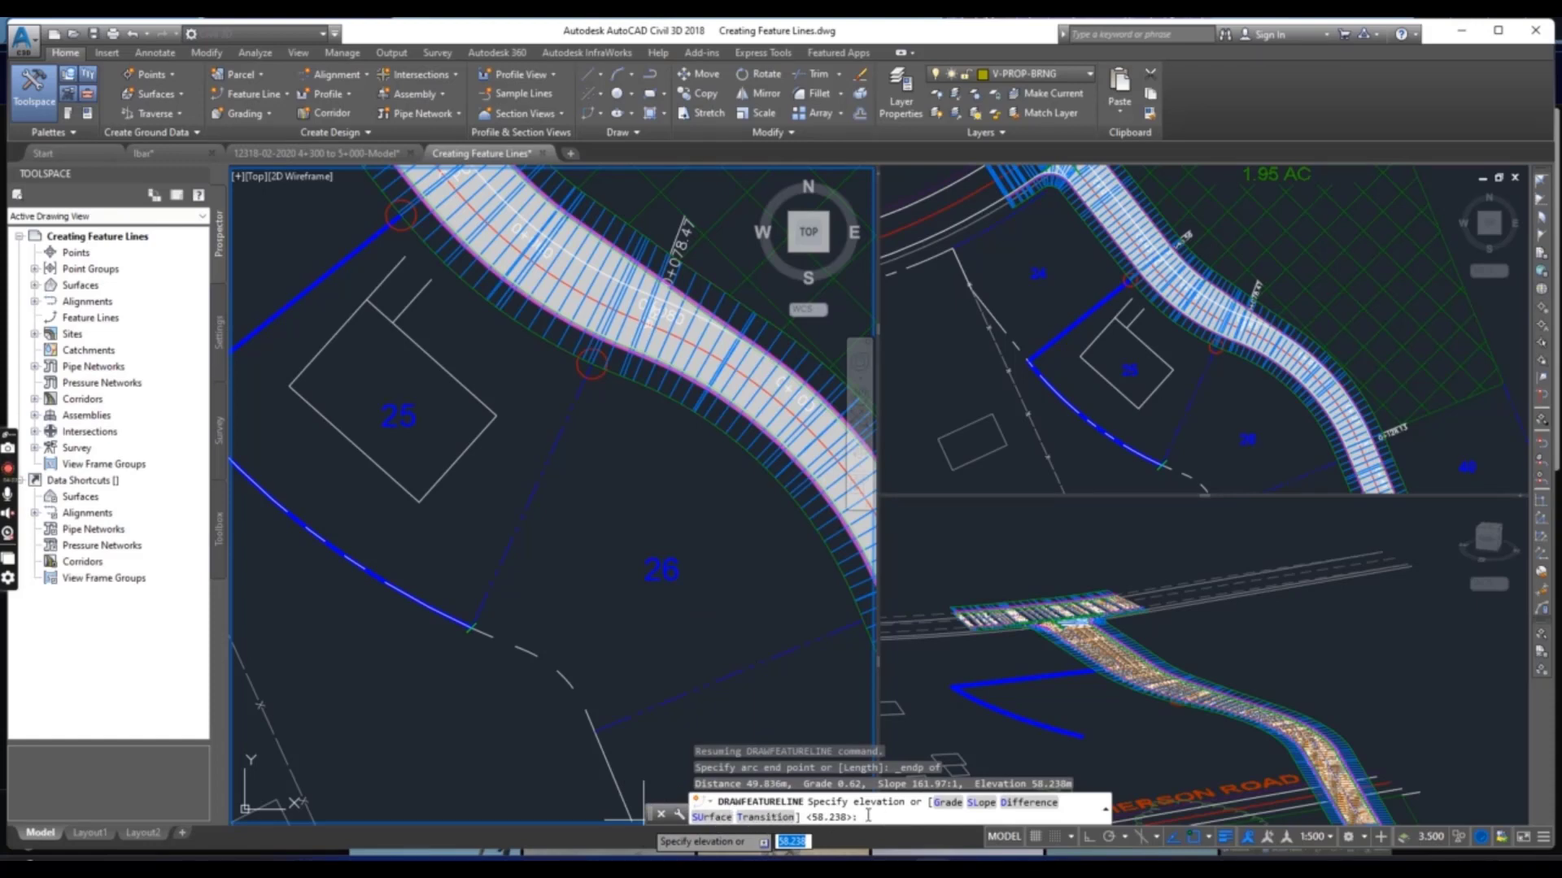
pyautogui.press('Return')
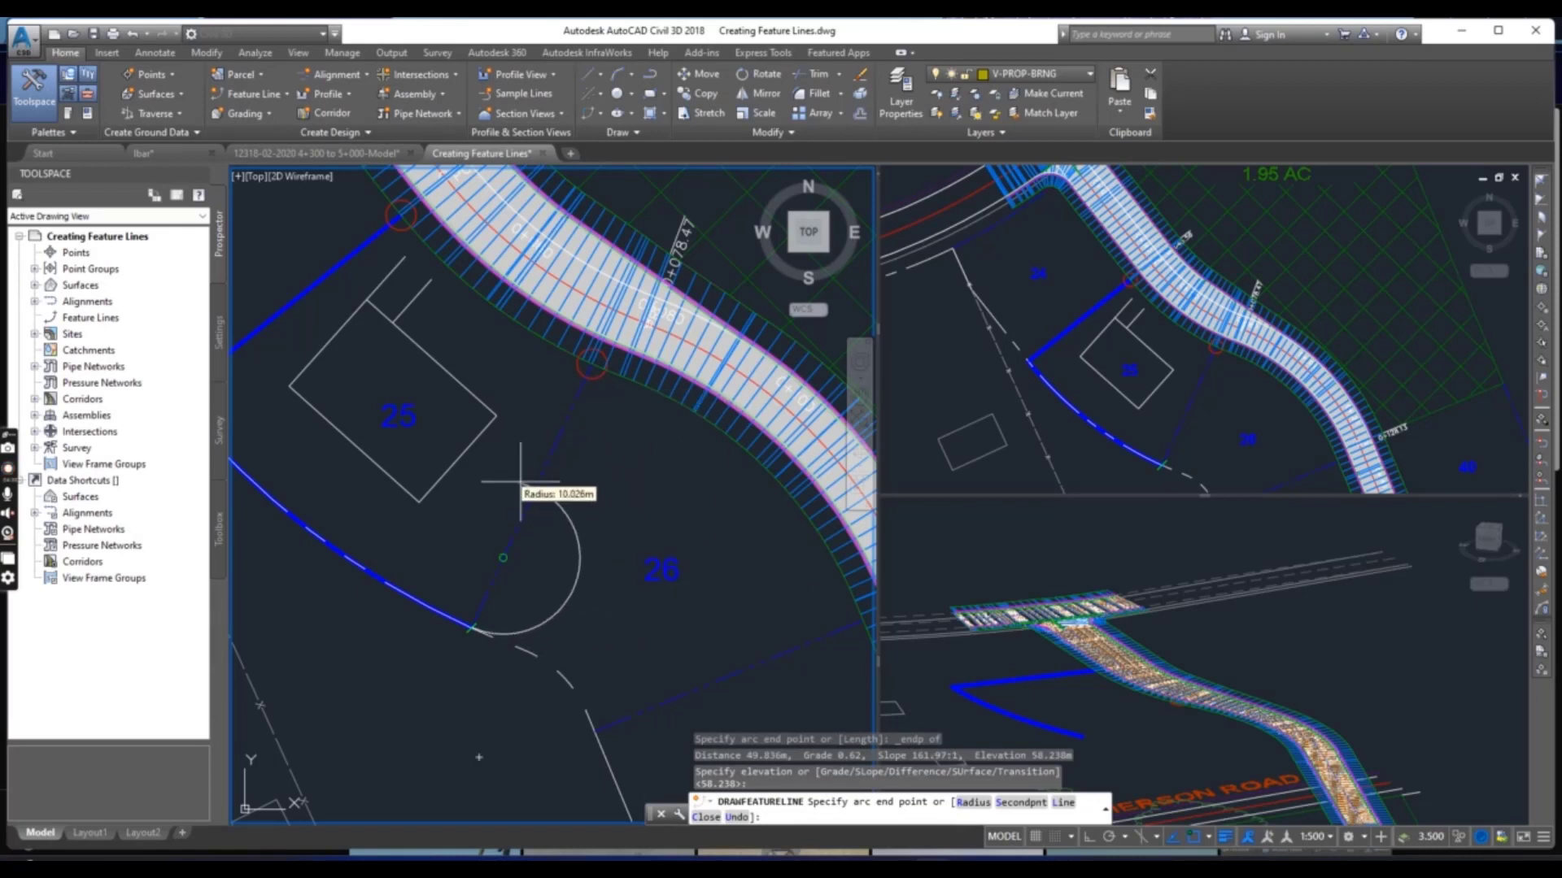
# Step: Draw a straight segment to the circled front end of the lot 25/26 boundary, accept elevation 57.568, and finish the feature line
pyautogui.click(1057, 804)
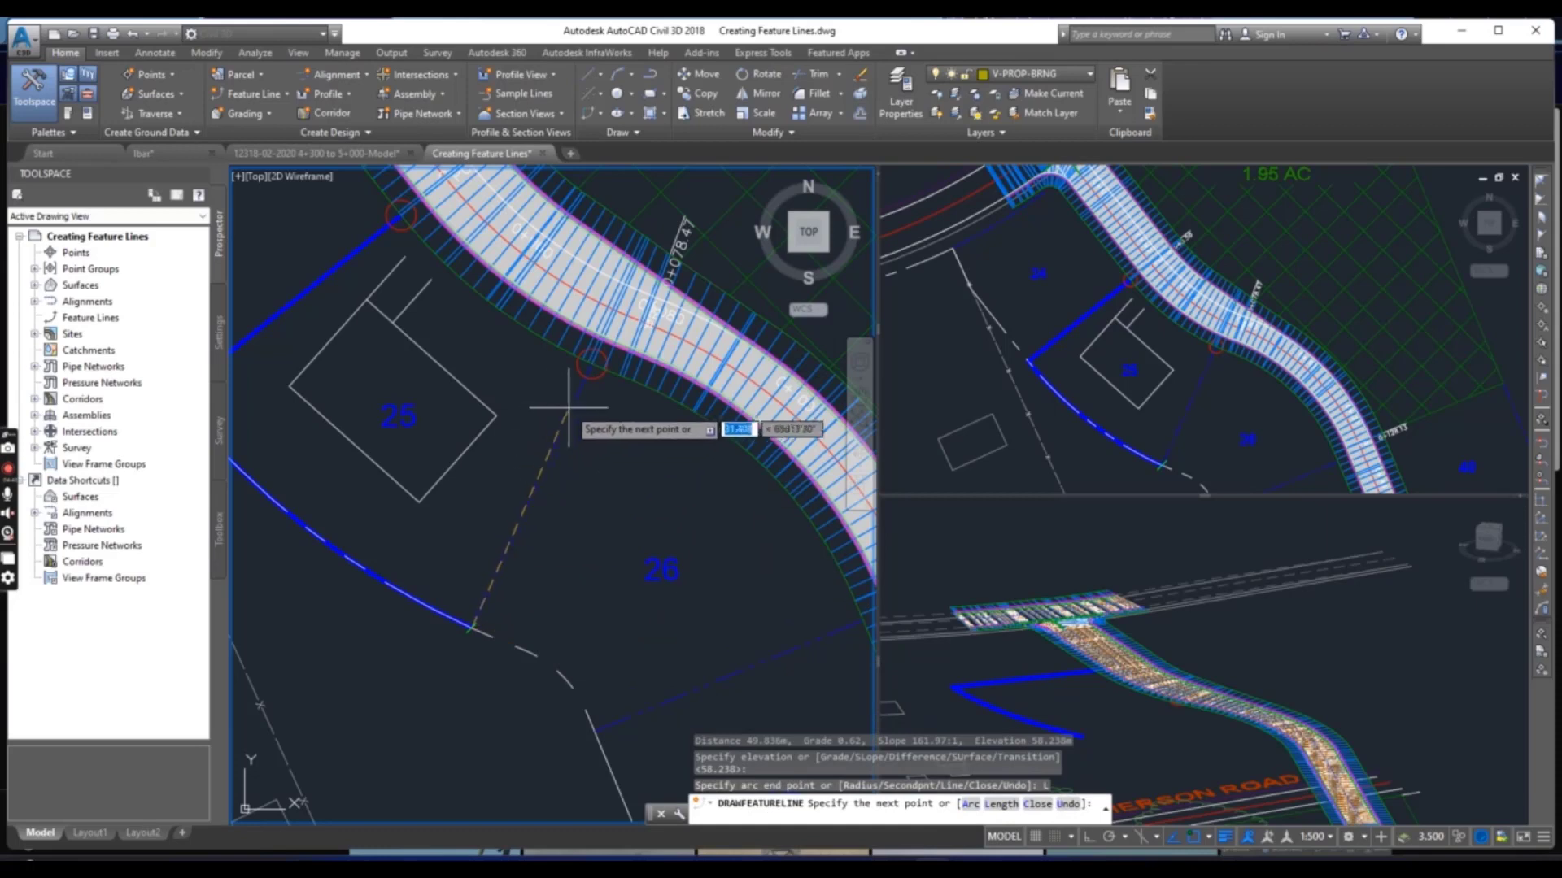
pyautogui.scroll(4, 586, 374)
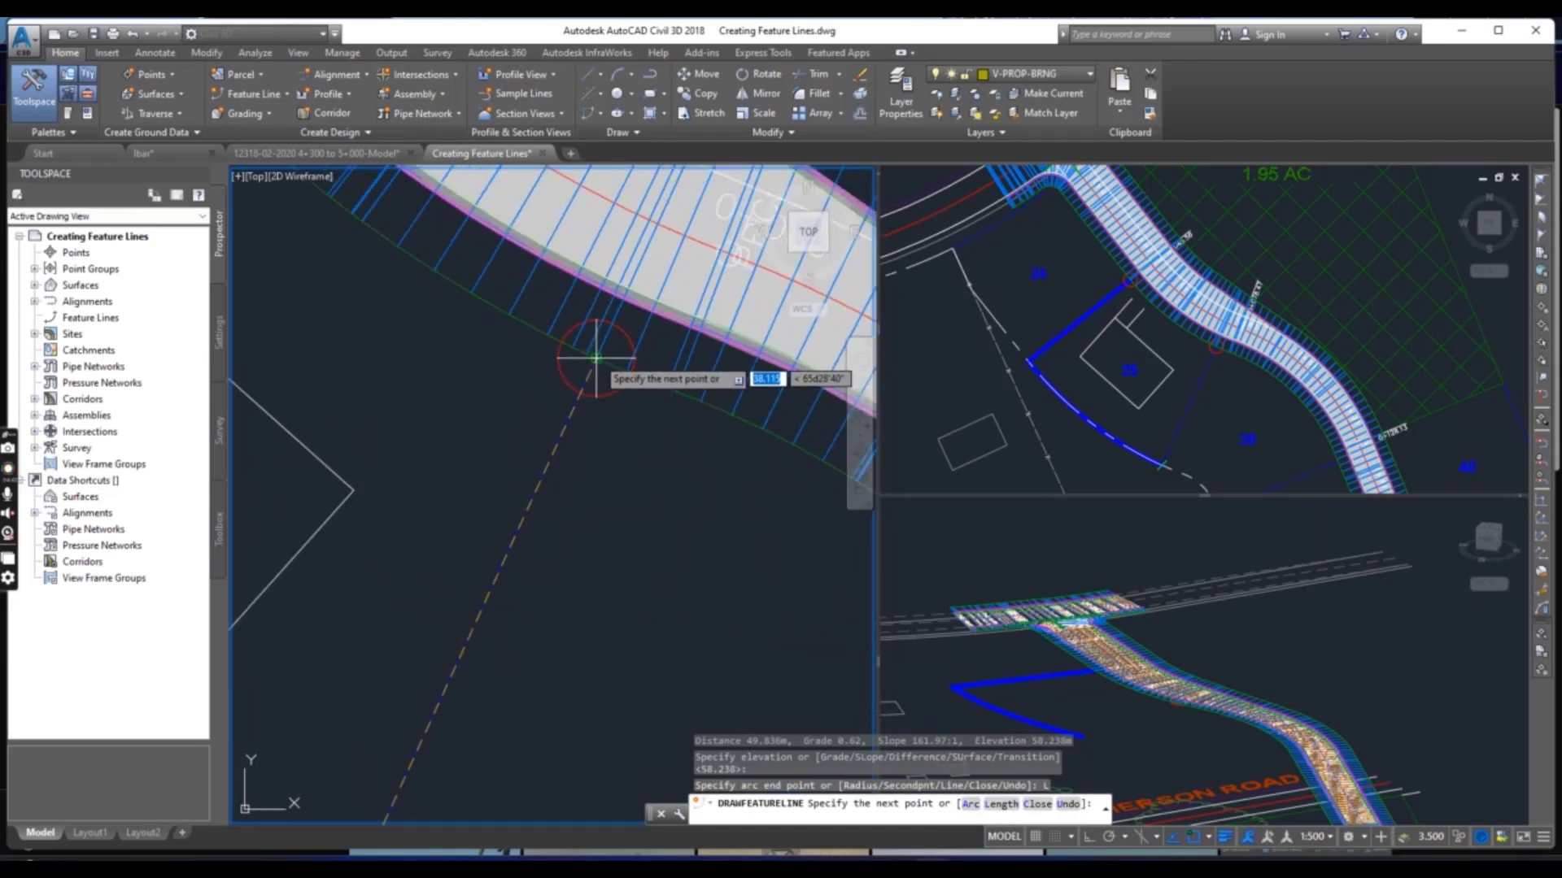
pyautogui.click(596, 358)
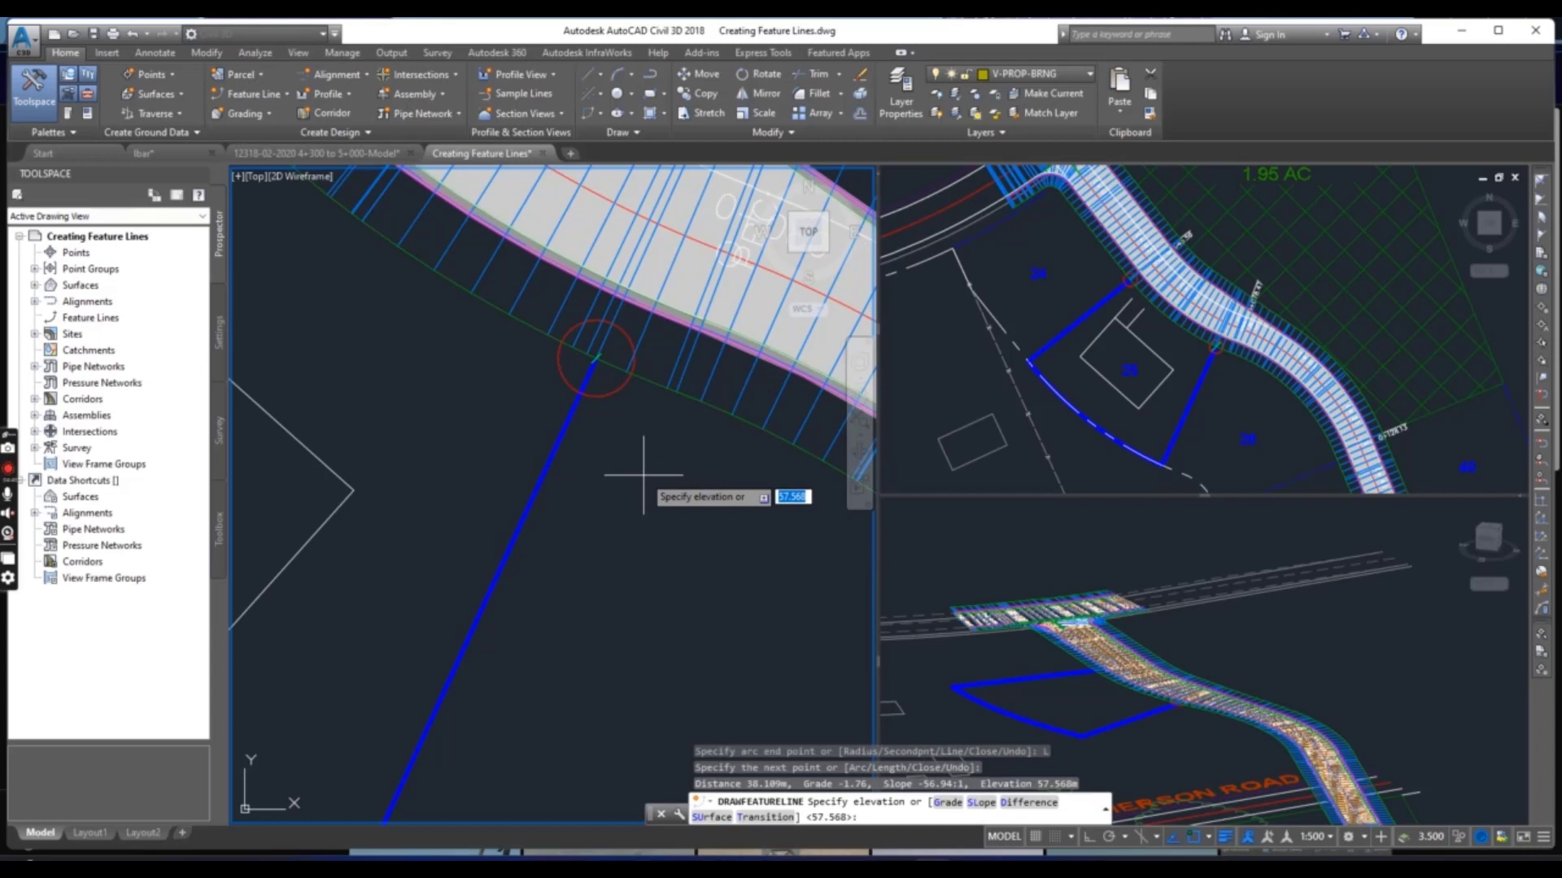
pyautogui.press('Return')
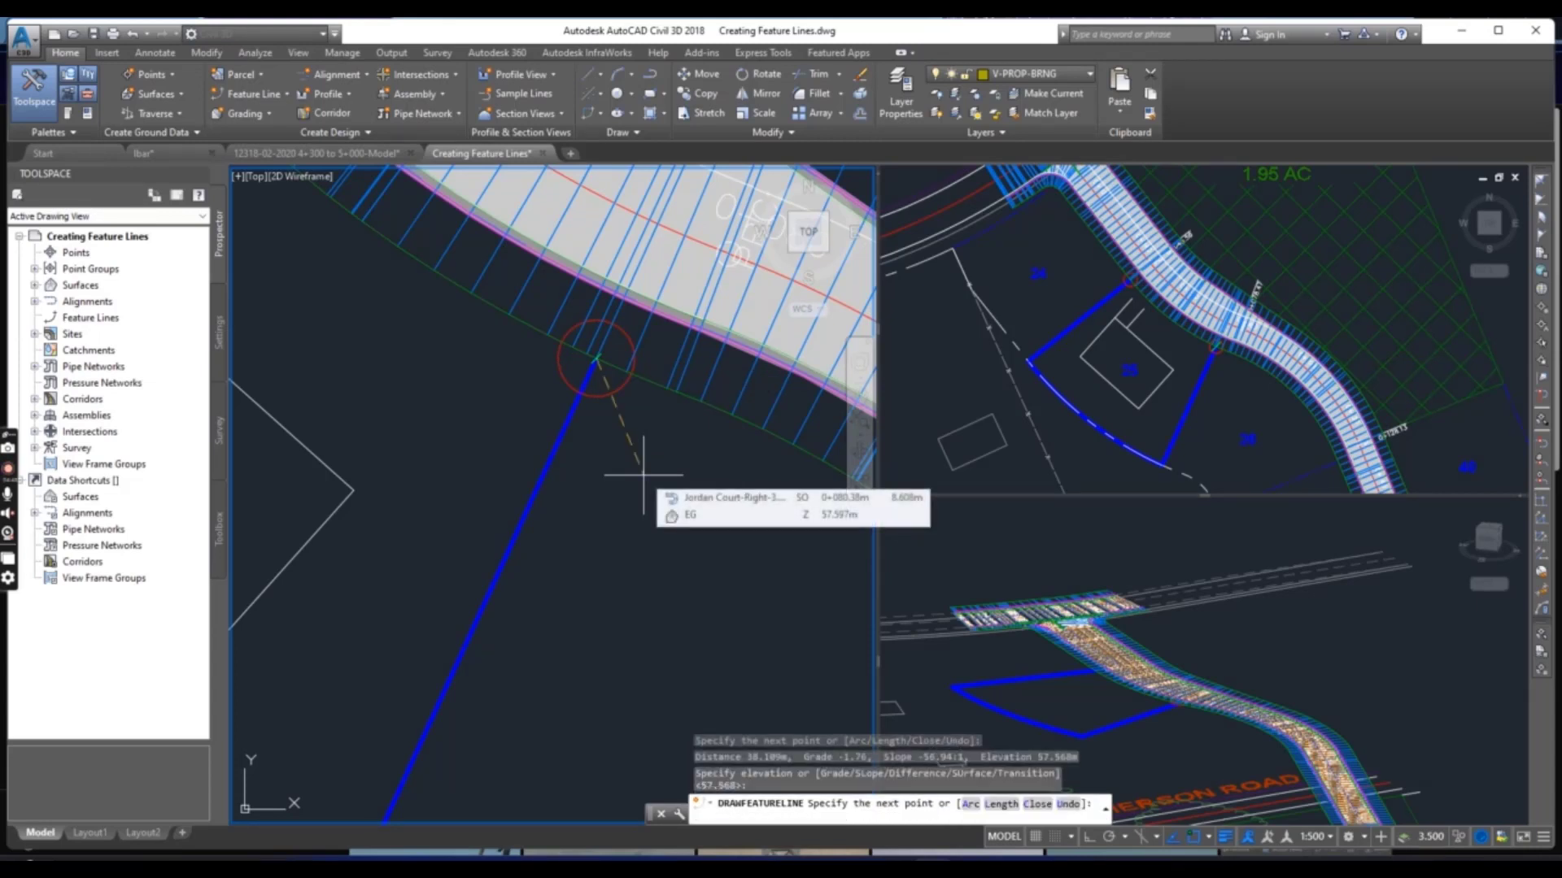
pyautogui.press('Return')
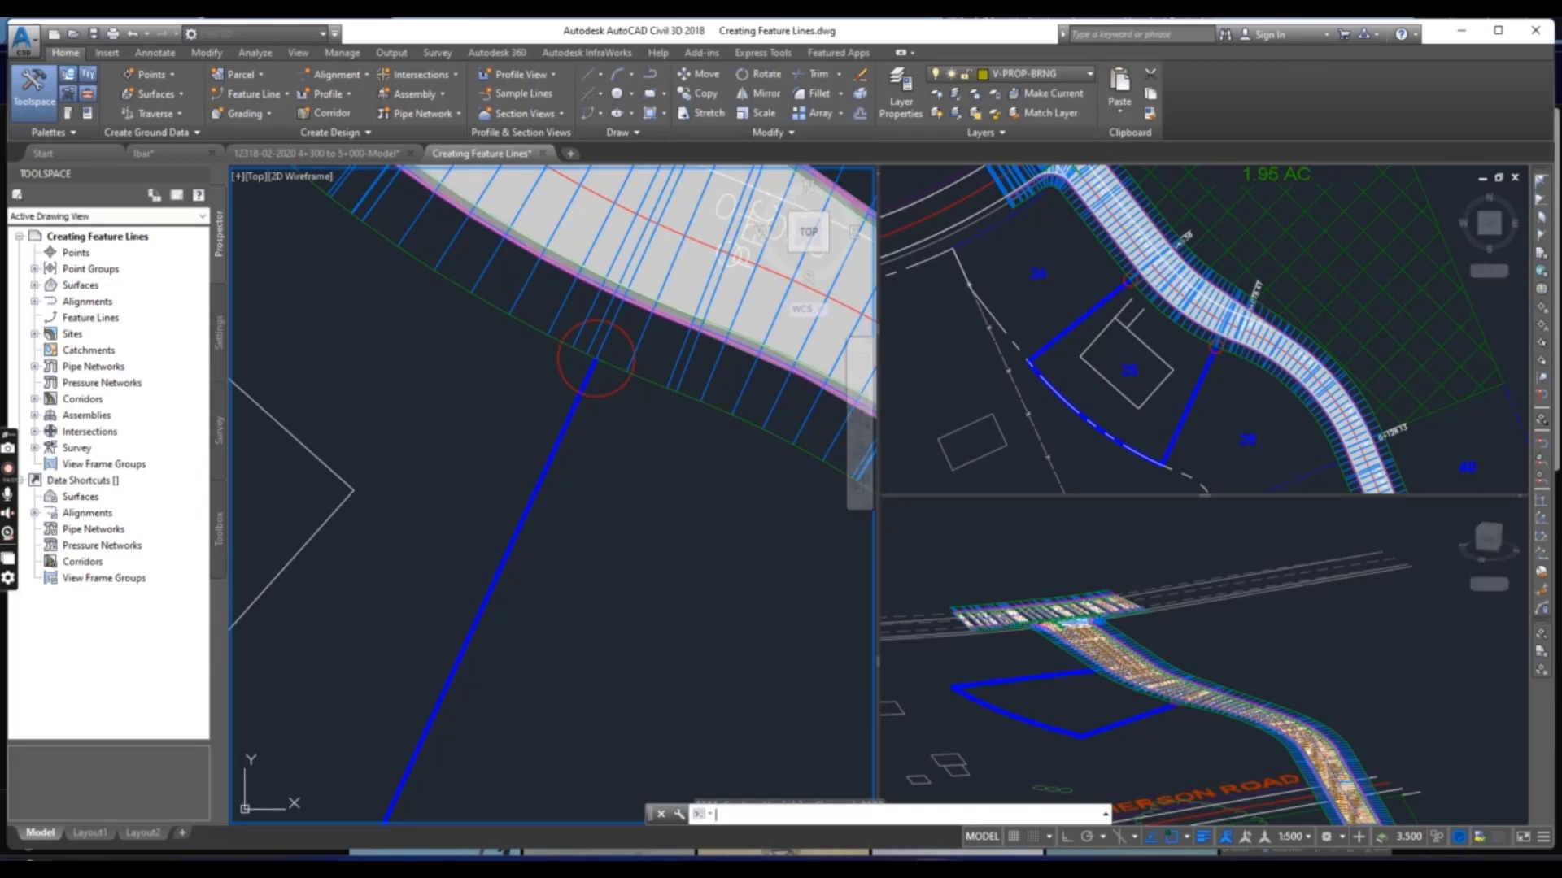
# Step: Start Create Feature Lines from Objects and select the rectangular building outline inside lot 25 for conversion
pyautogui.scroll(-4, 638, 619)
pyautogui.moveTo(638, 621); pyautogui.dragTo(763, 541, button='middle')
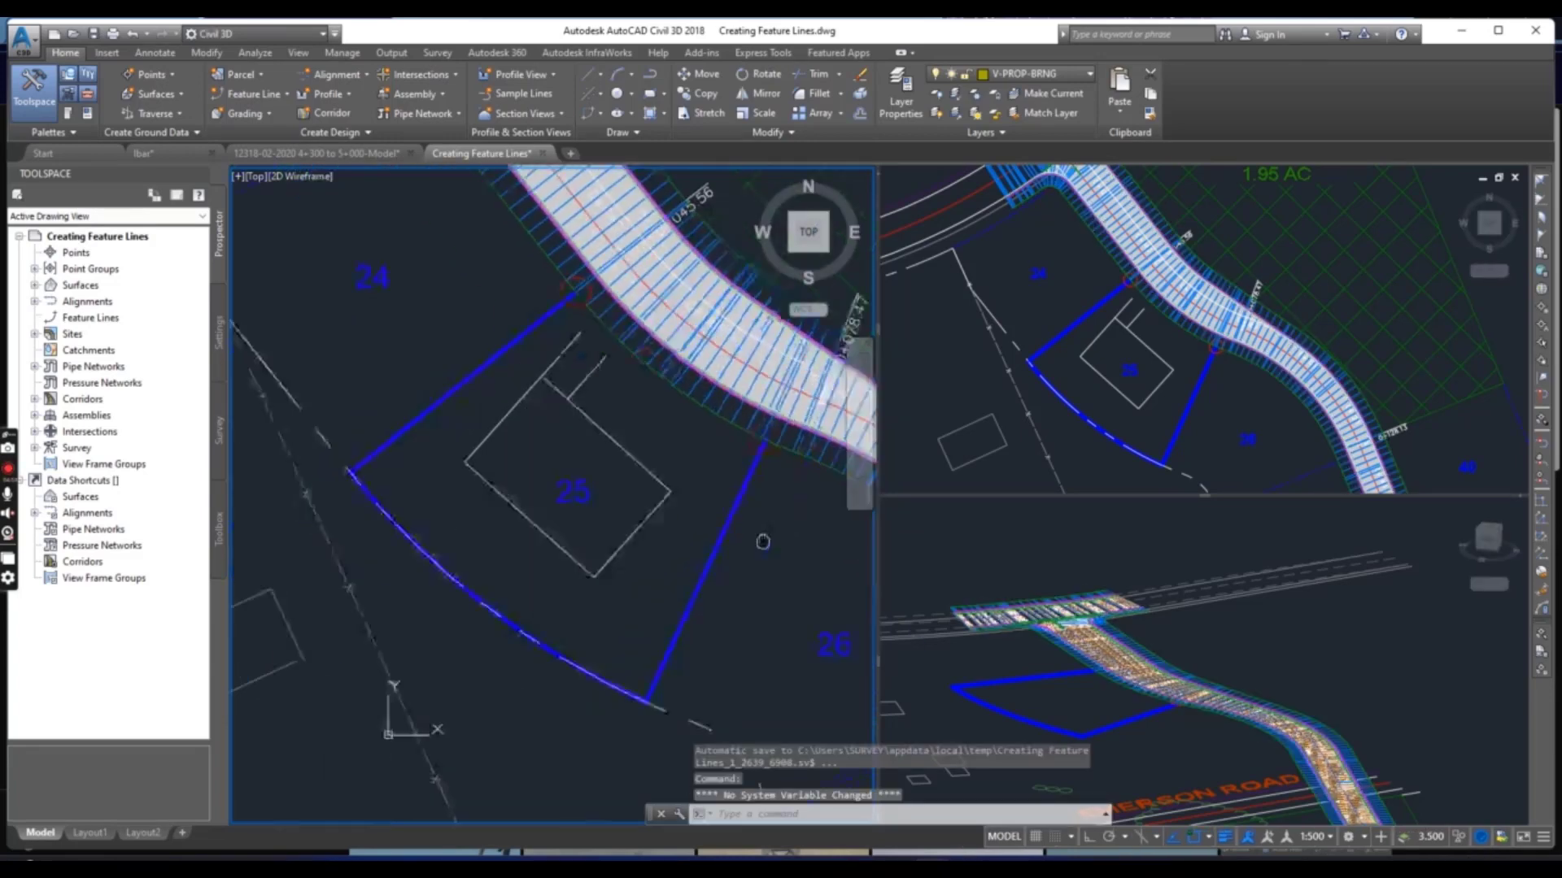
pyautogui.moveTo(600, 338); pyautogui.dragTo(544, 253, button='middle')
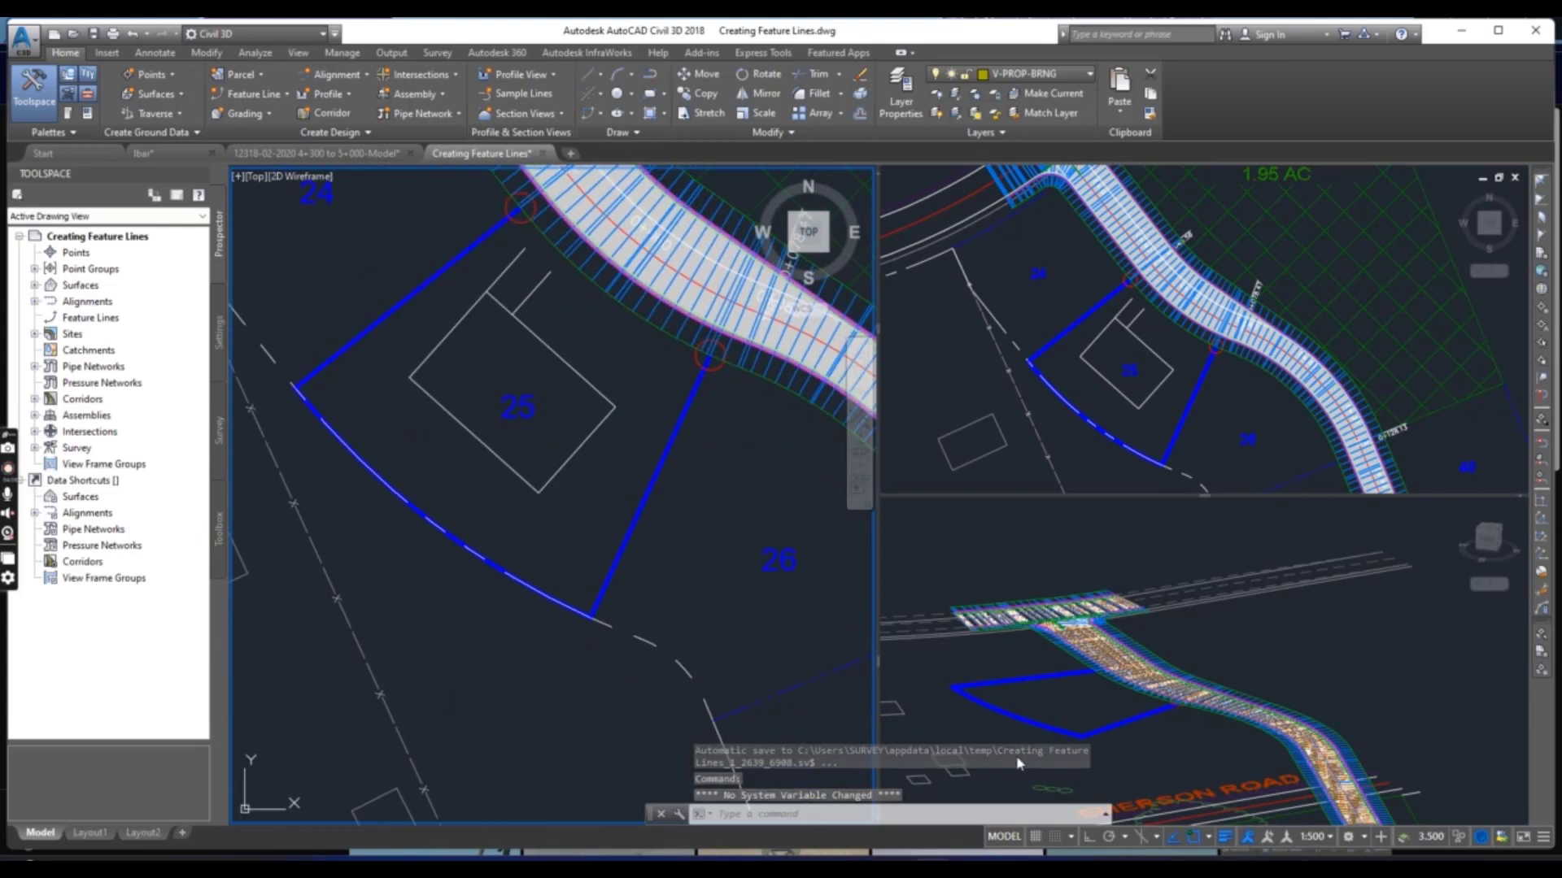
pyautogui.moveTo(430, 381); pyautogui.dragTo(484, 421, button='middle')
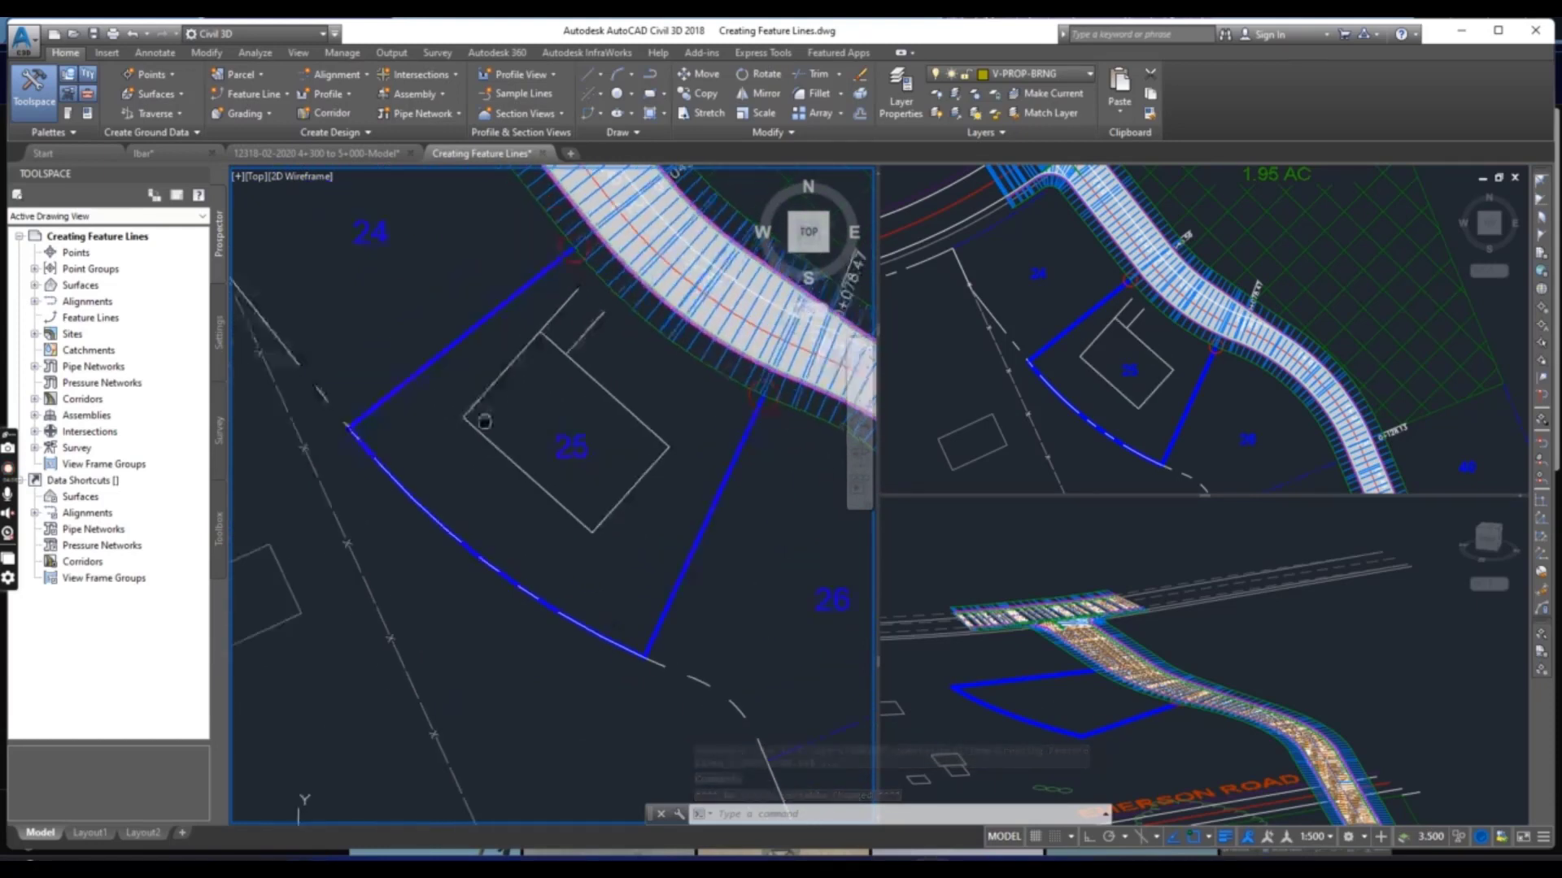
pyautogui.click(253, 93)
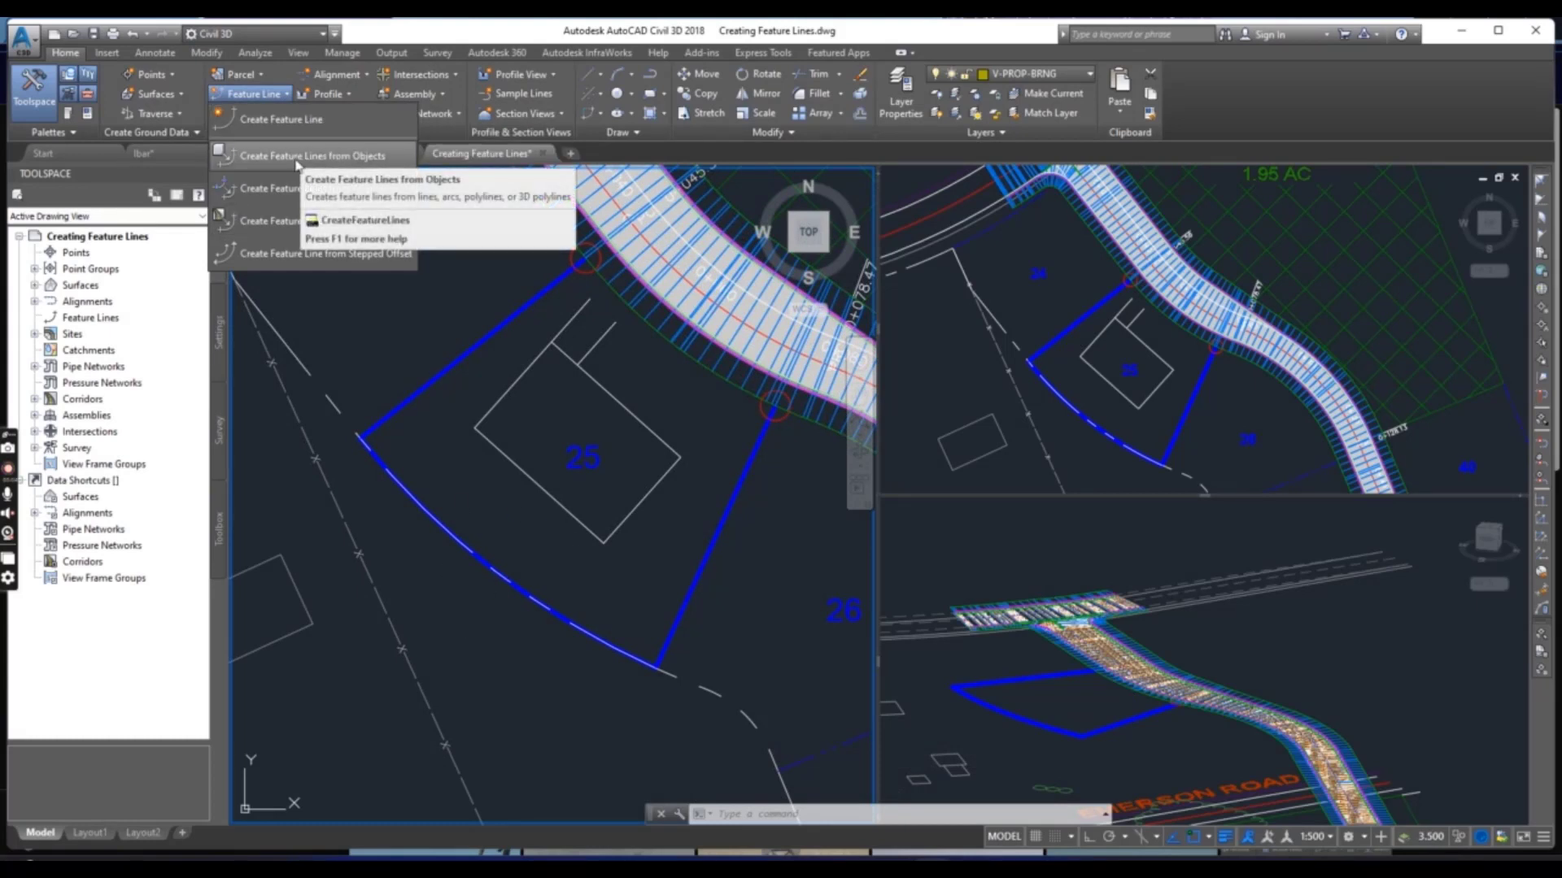
pyautogui.click(358, 158)
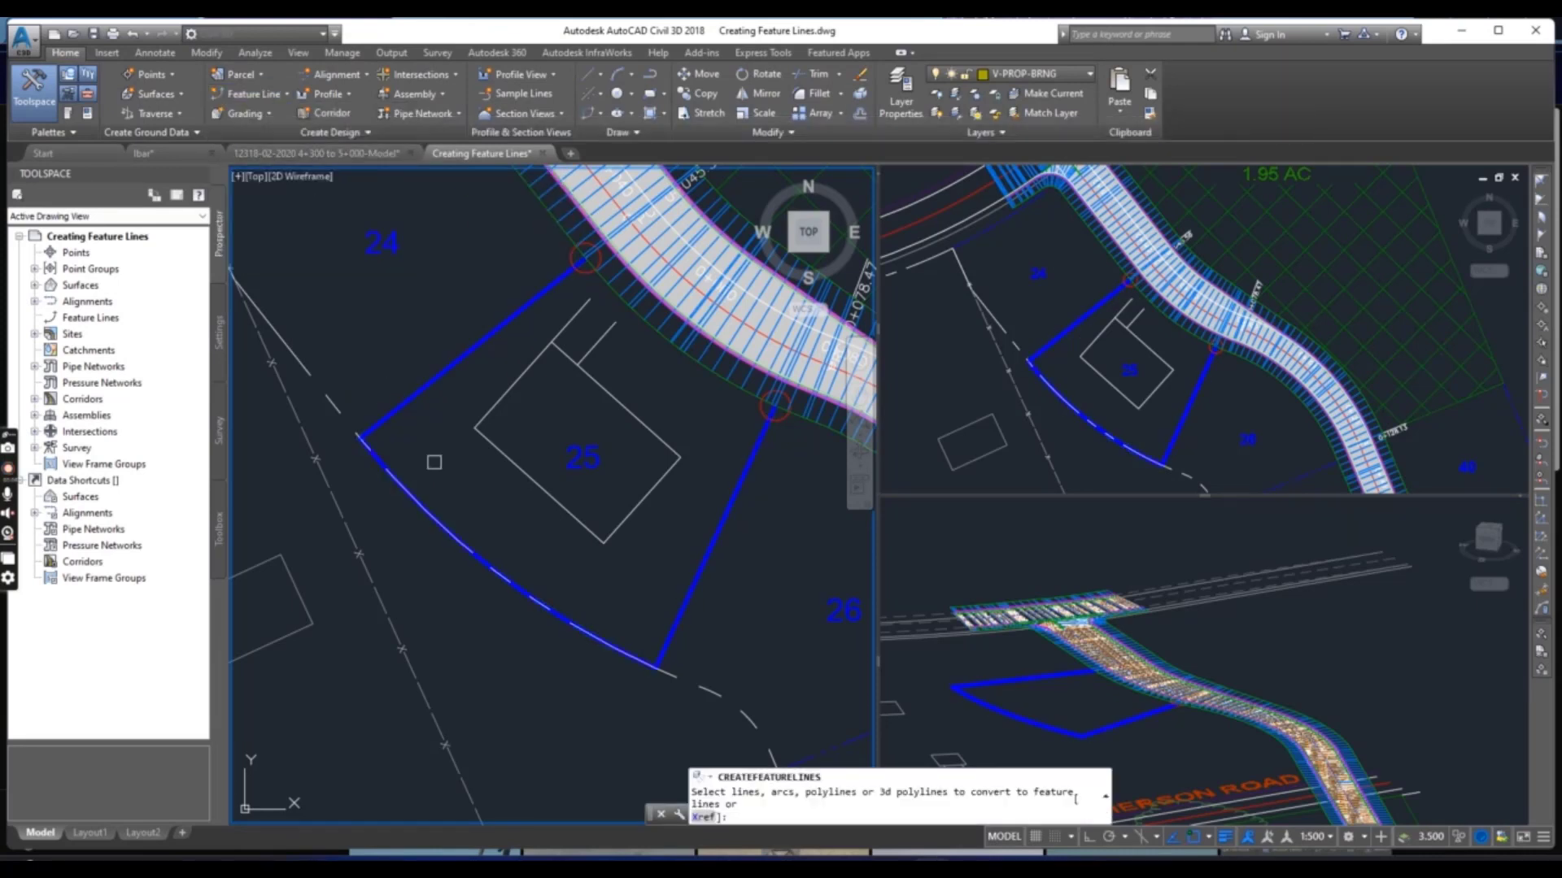
pyautogui.click(624, 412)
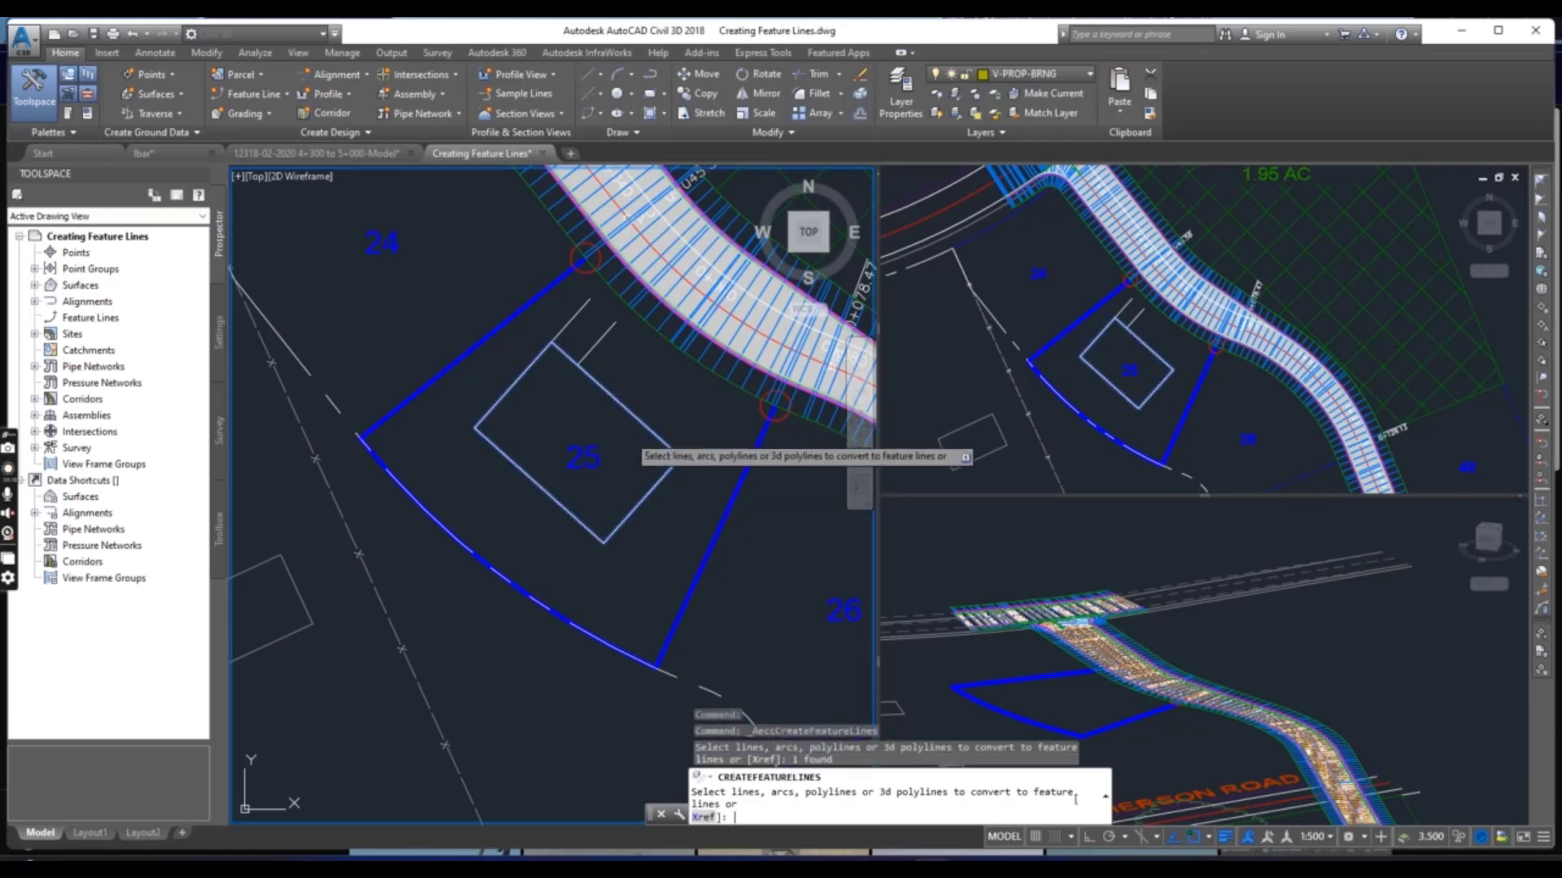
pyautogui.press('Return')
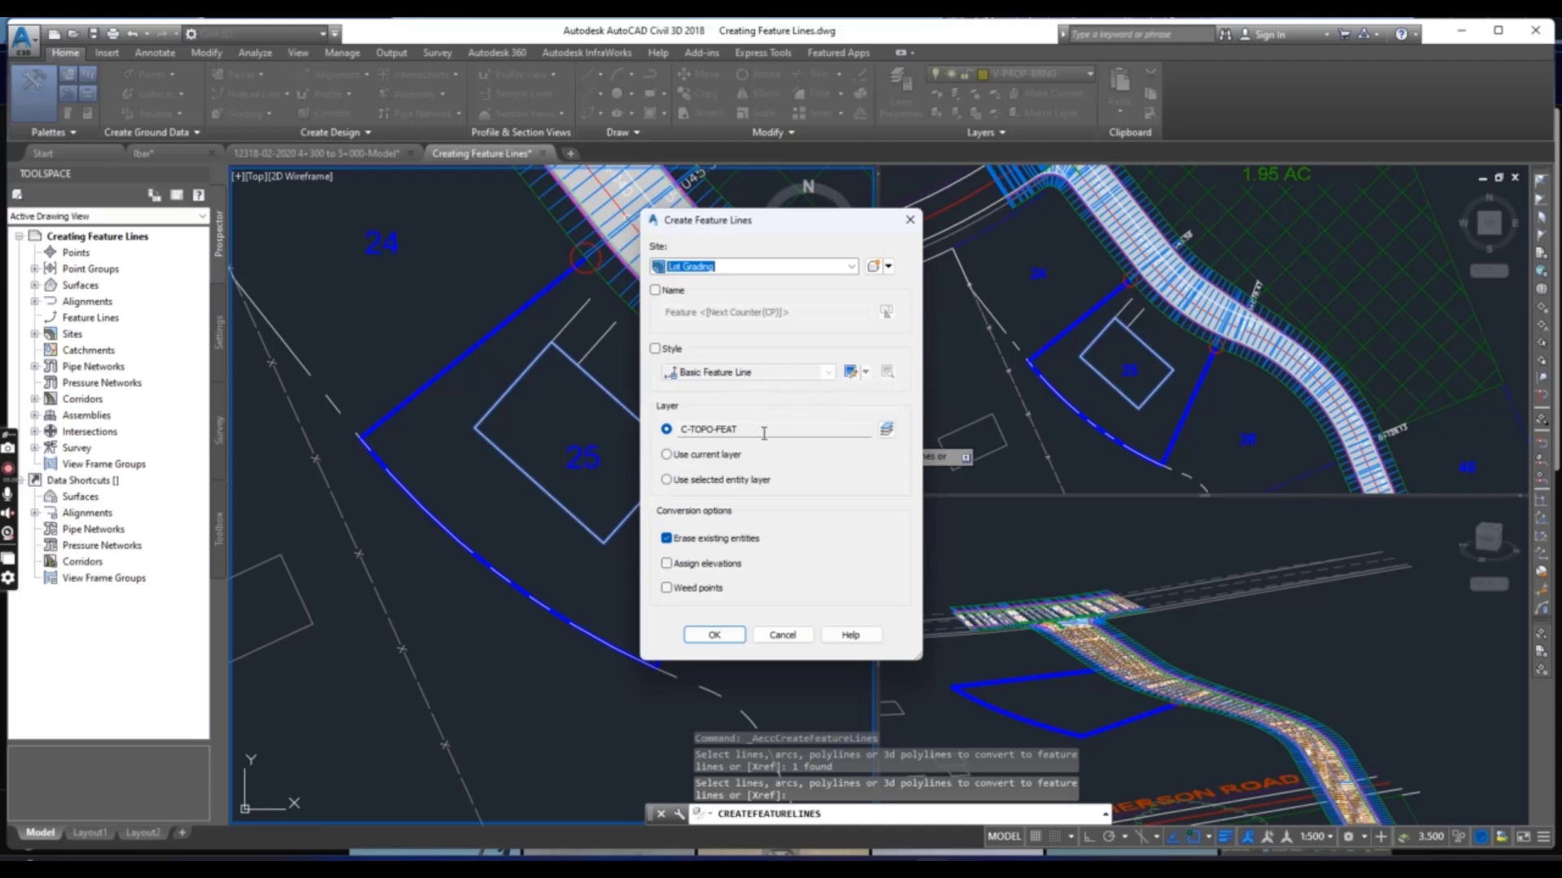
# Step: Apply the Lot Grading style to the converted feature line and enable elevation assignment, keeping the Lot Grading site
pyautogui.click(655, 349)
pyautogui.click(828, 372)
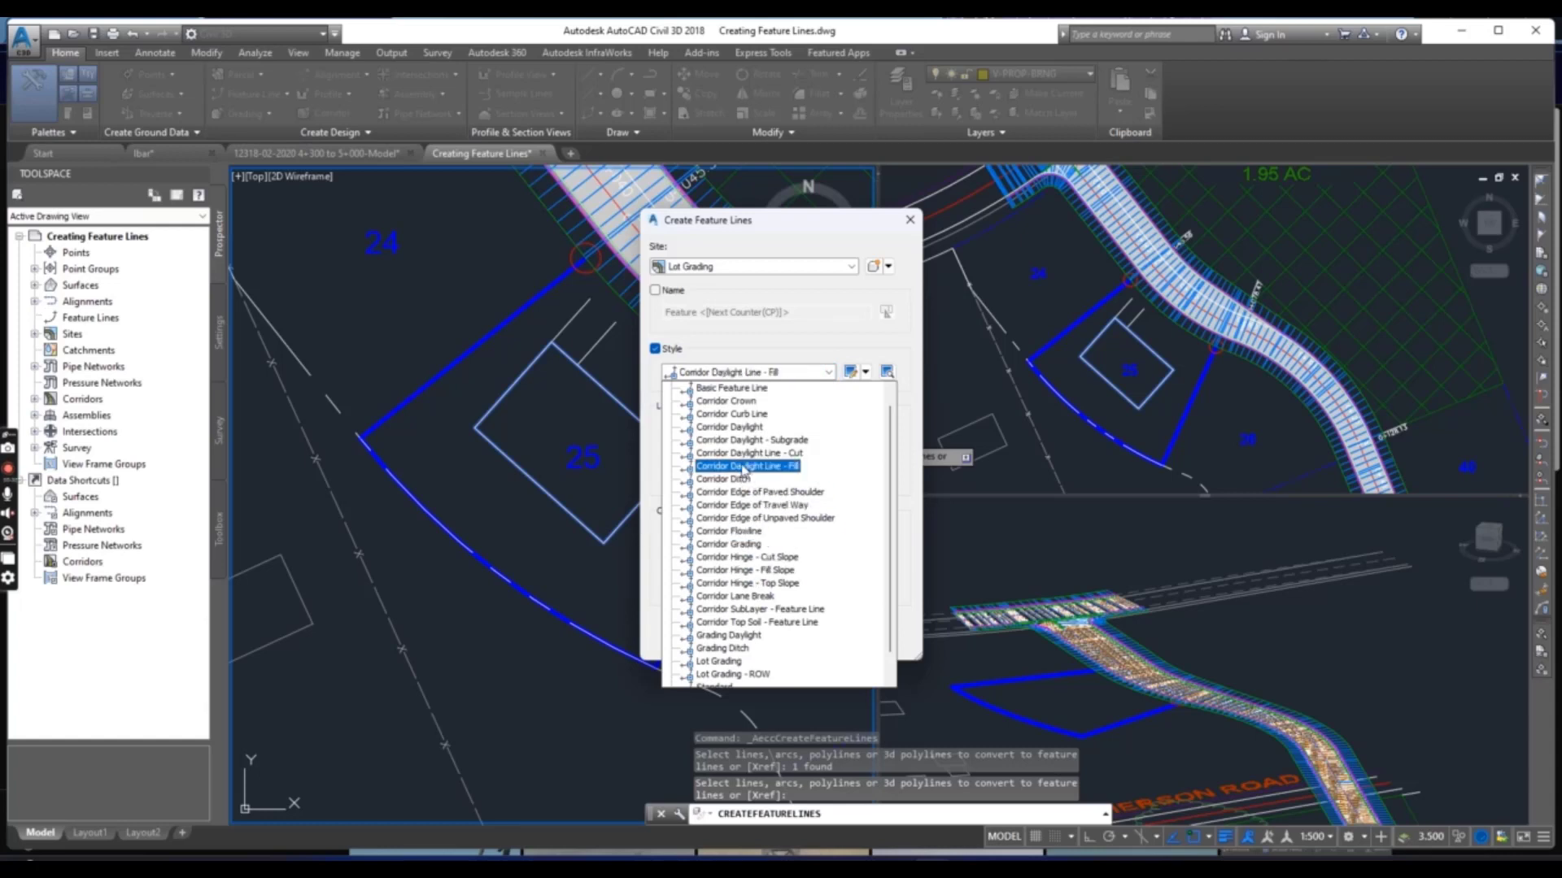
pyautogui.scroll(-1, 744, 469)
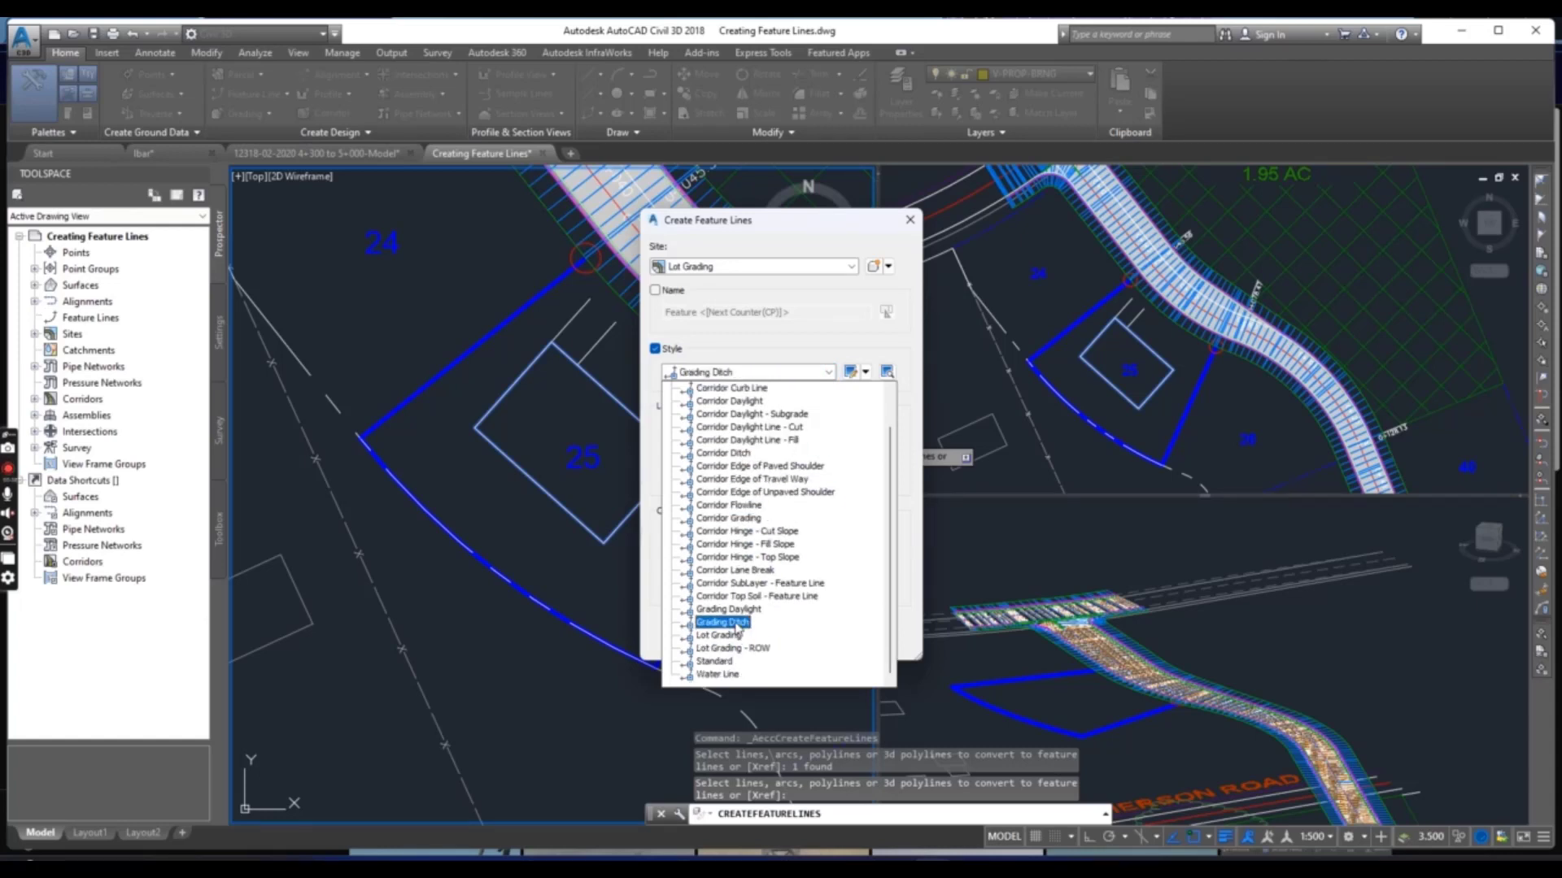
pyautogui.click(724, 635)
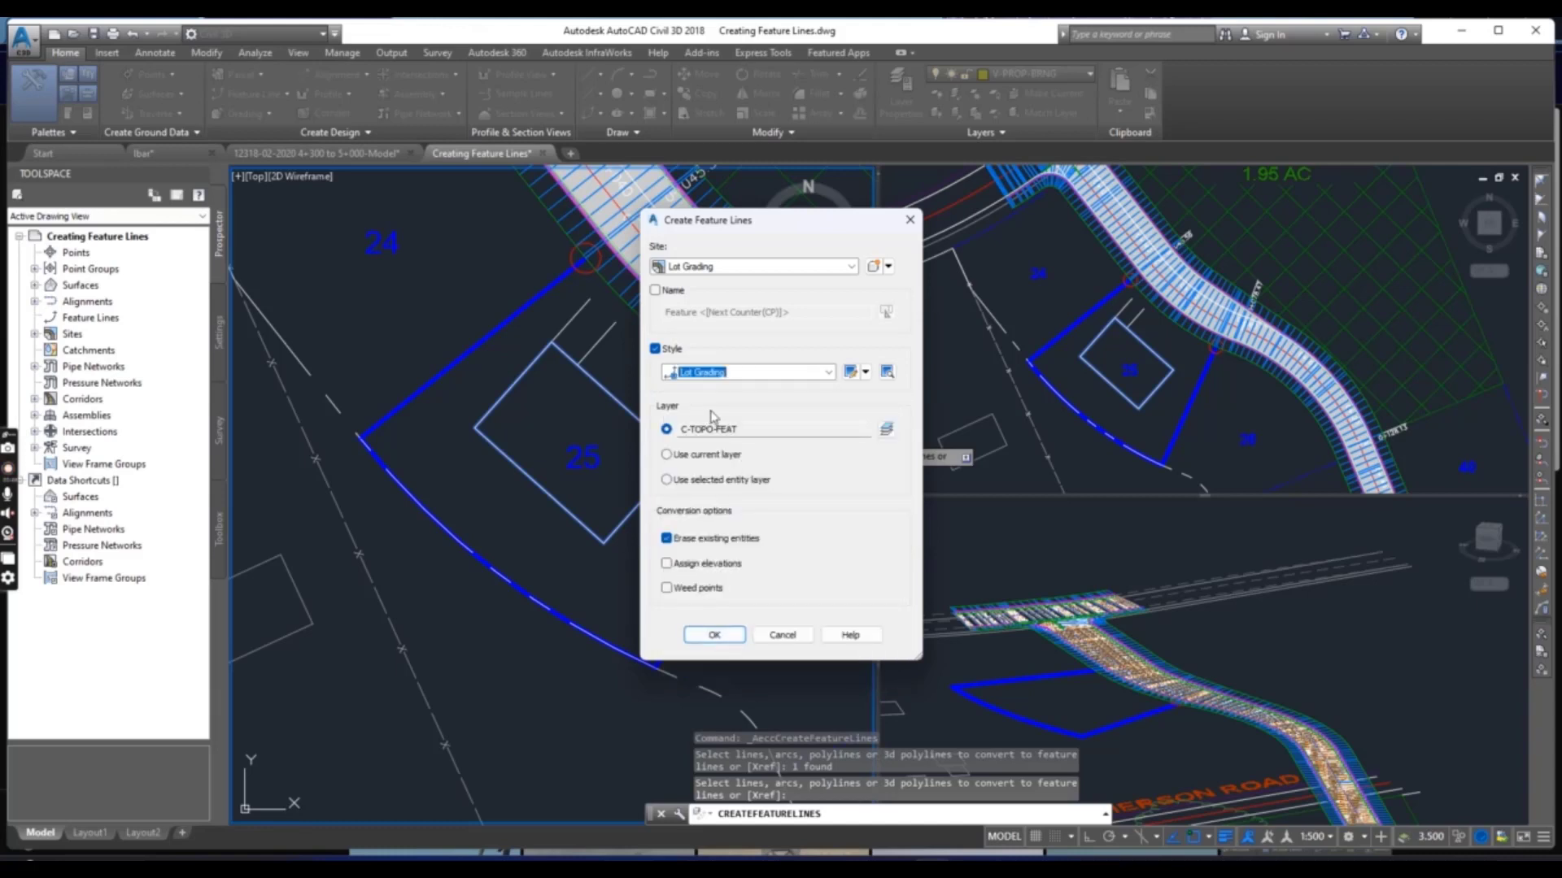
pyautogui.click(667, 564)
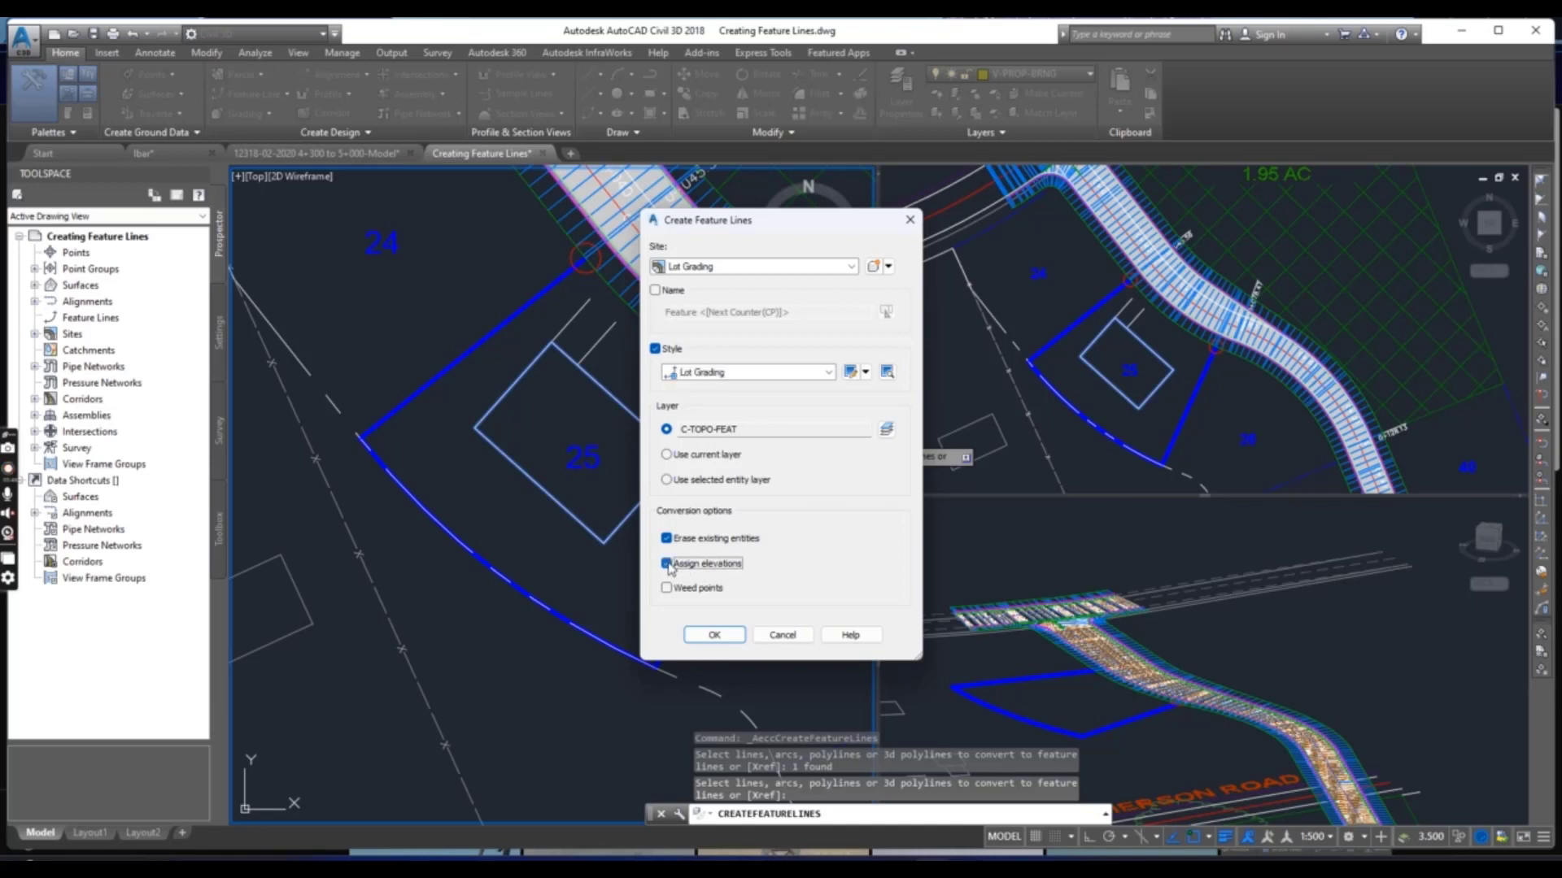
pyautogui.click(716, 635)
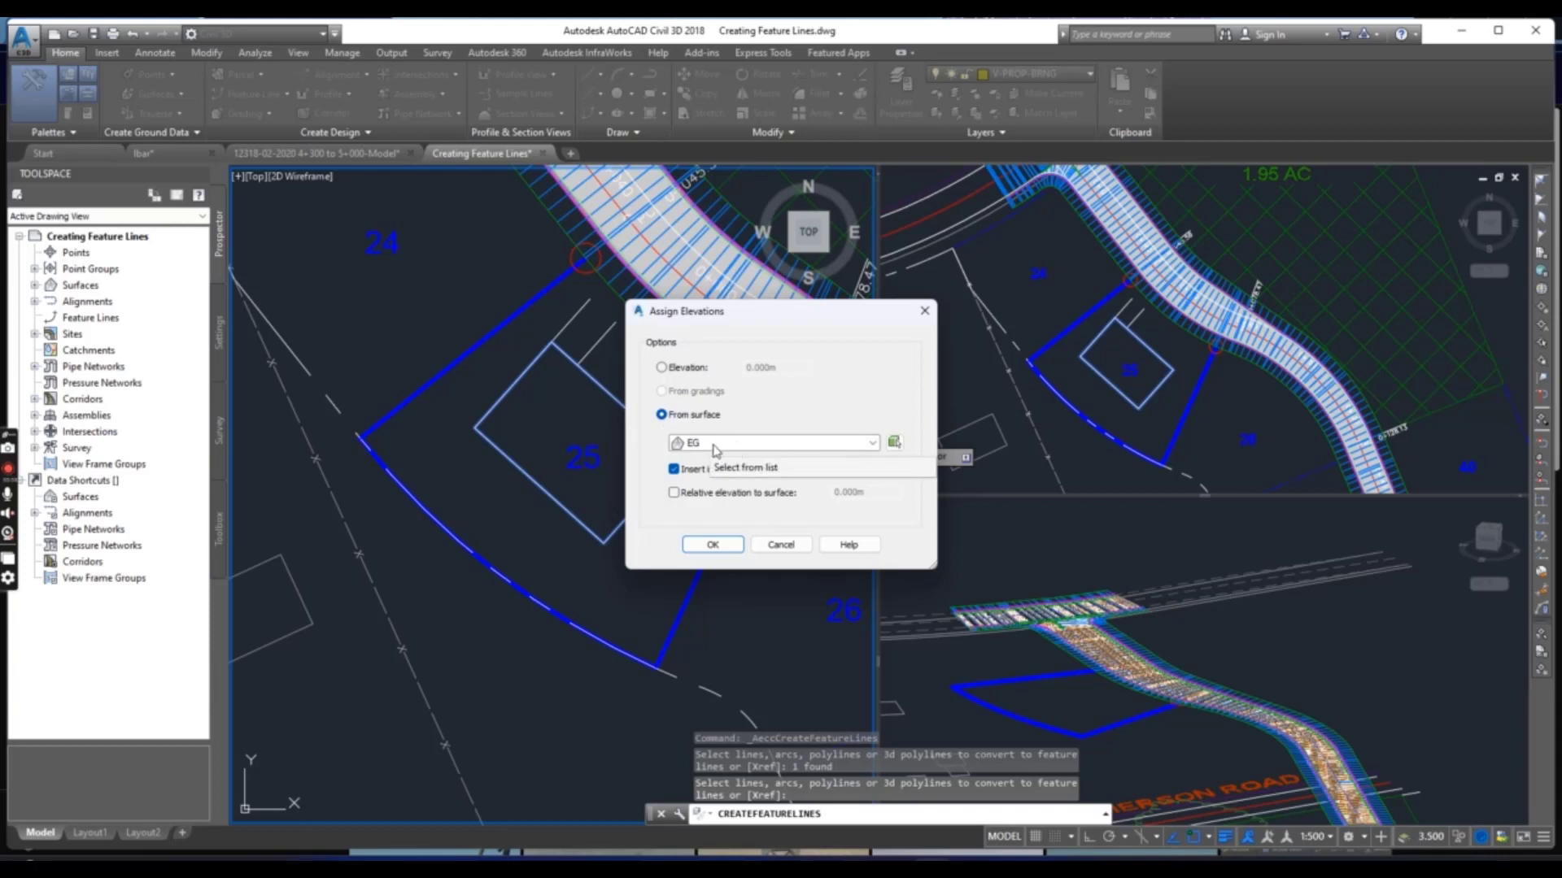
# Step: Assign the building outline's feature line a fixed elevation of 70.00 instead of surface elevations
pyautogui.click(661, 368)
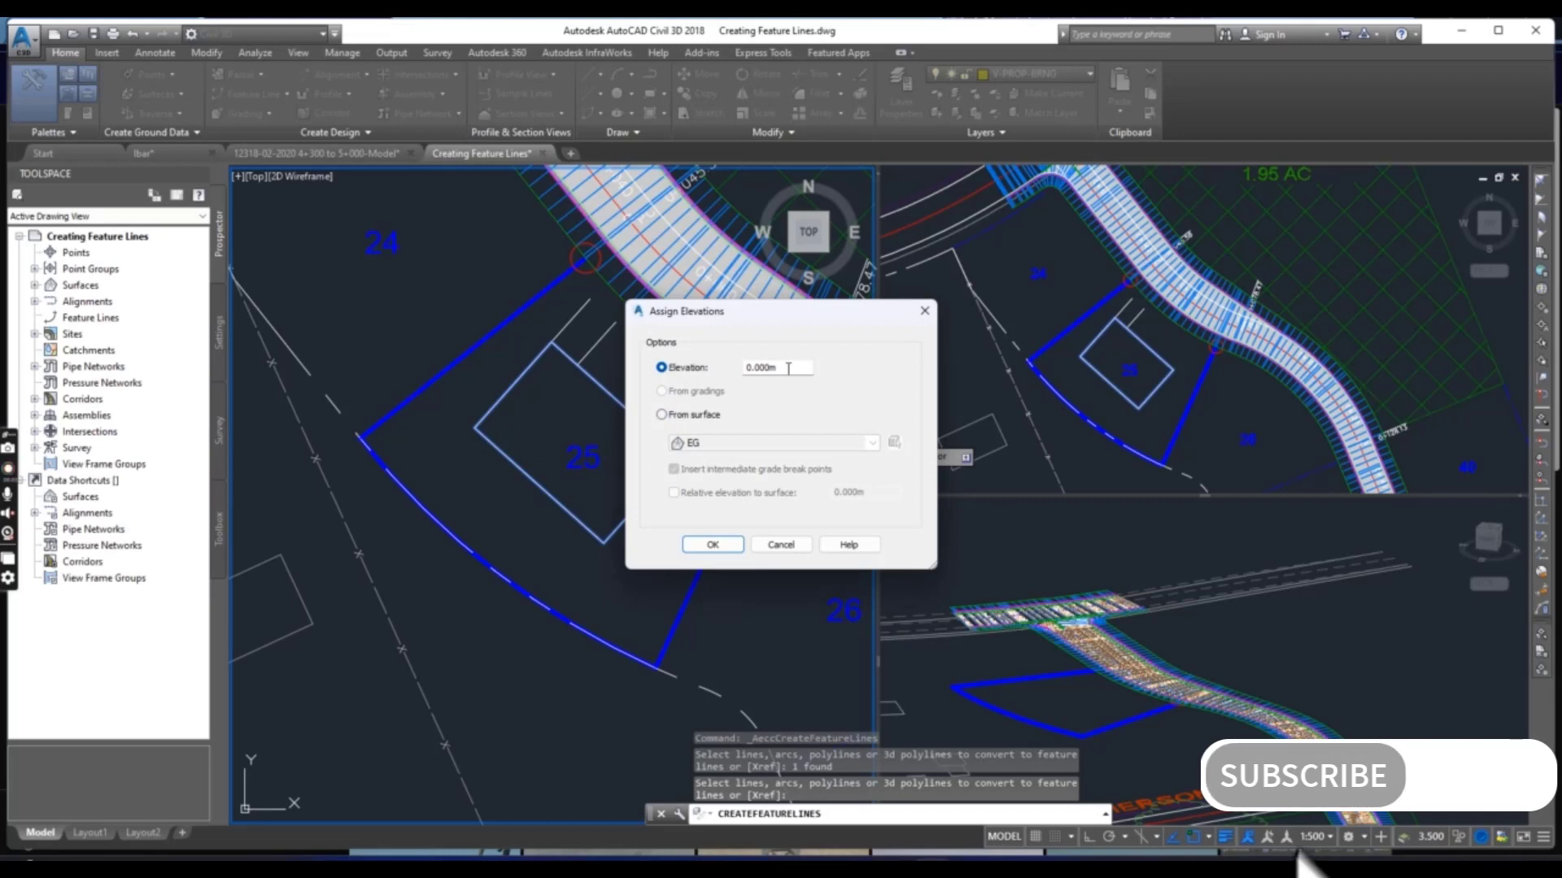
pyautogui.moveTo(785, 367); pyautogui.dragTo(720, 379)
pyautogui.write('1')
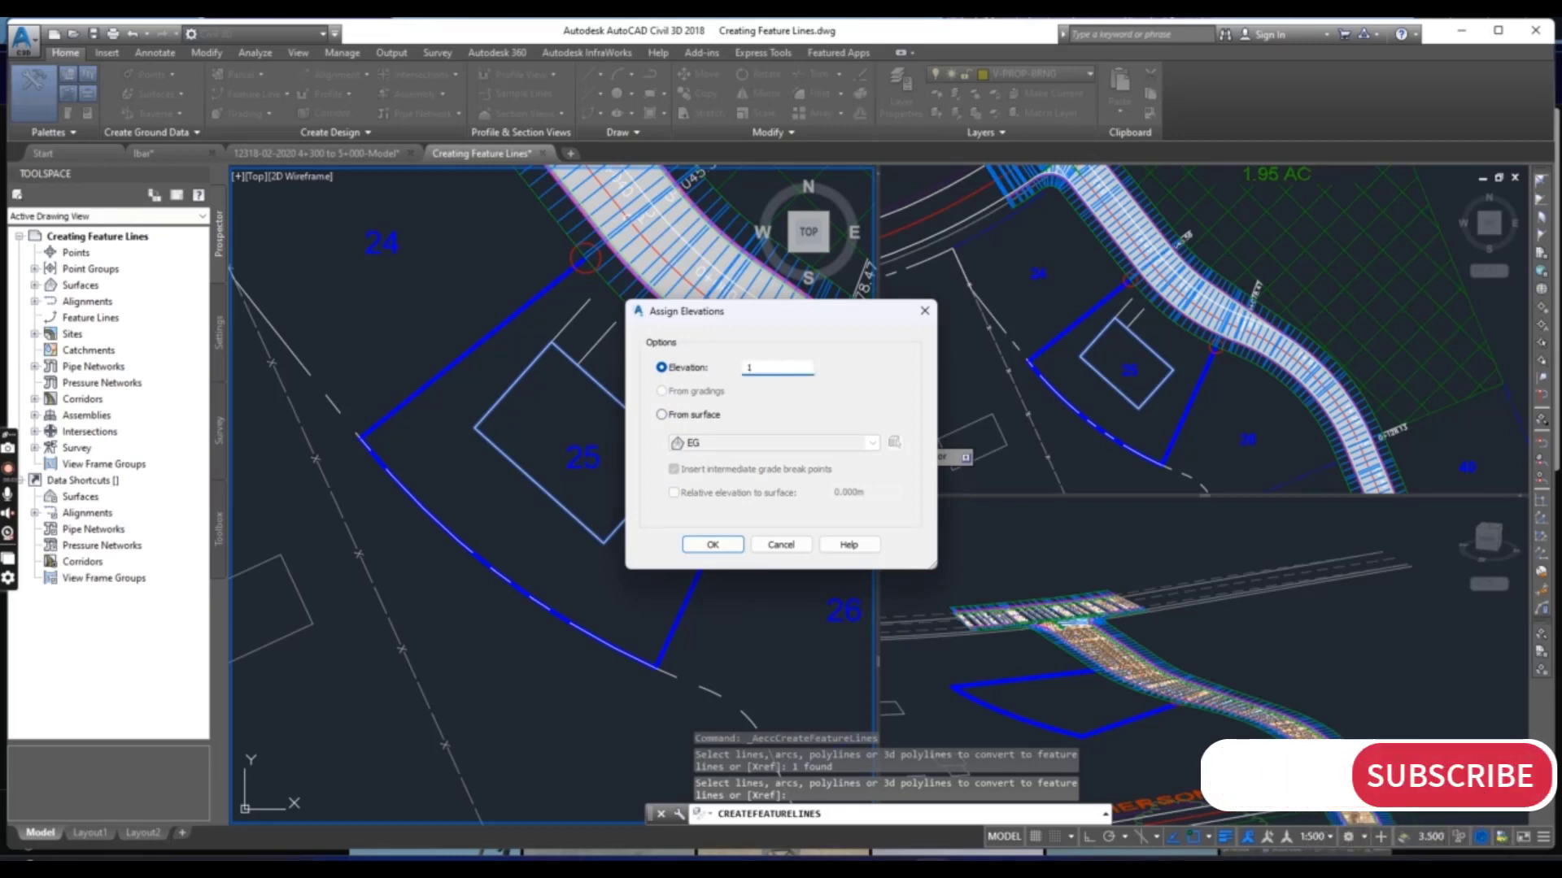
pyautogui.press('BackSpace')
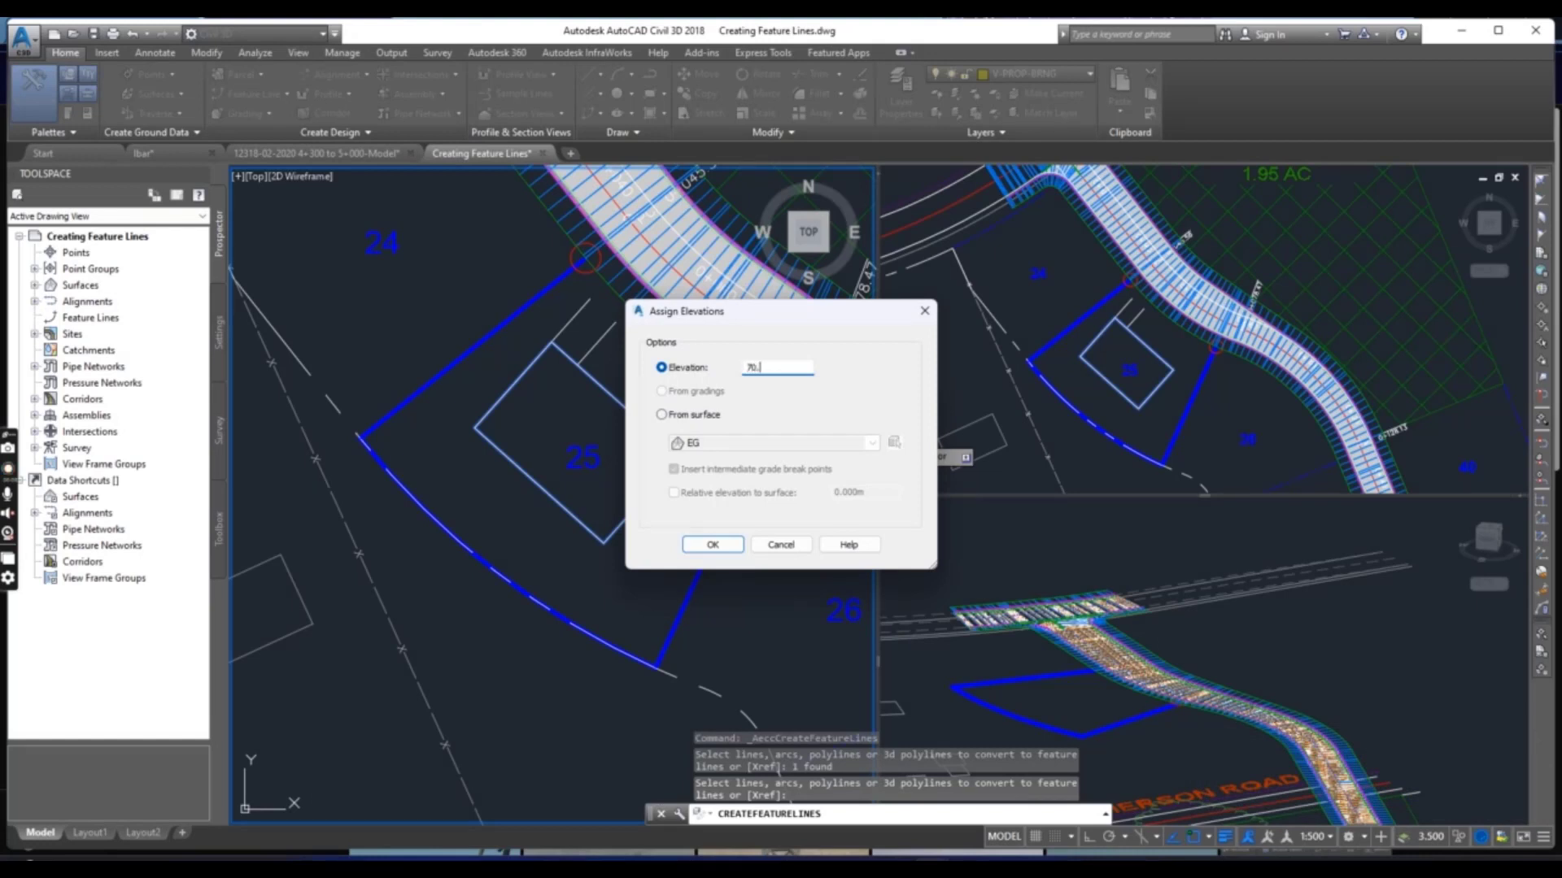
pyautogui.click(716, 541)
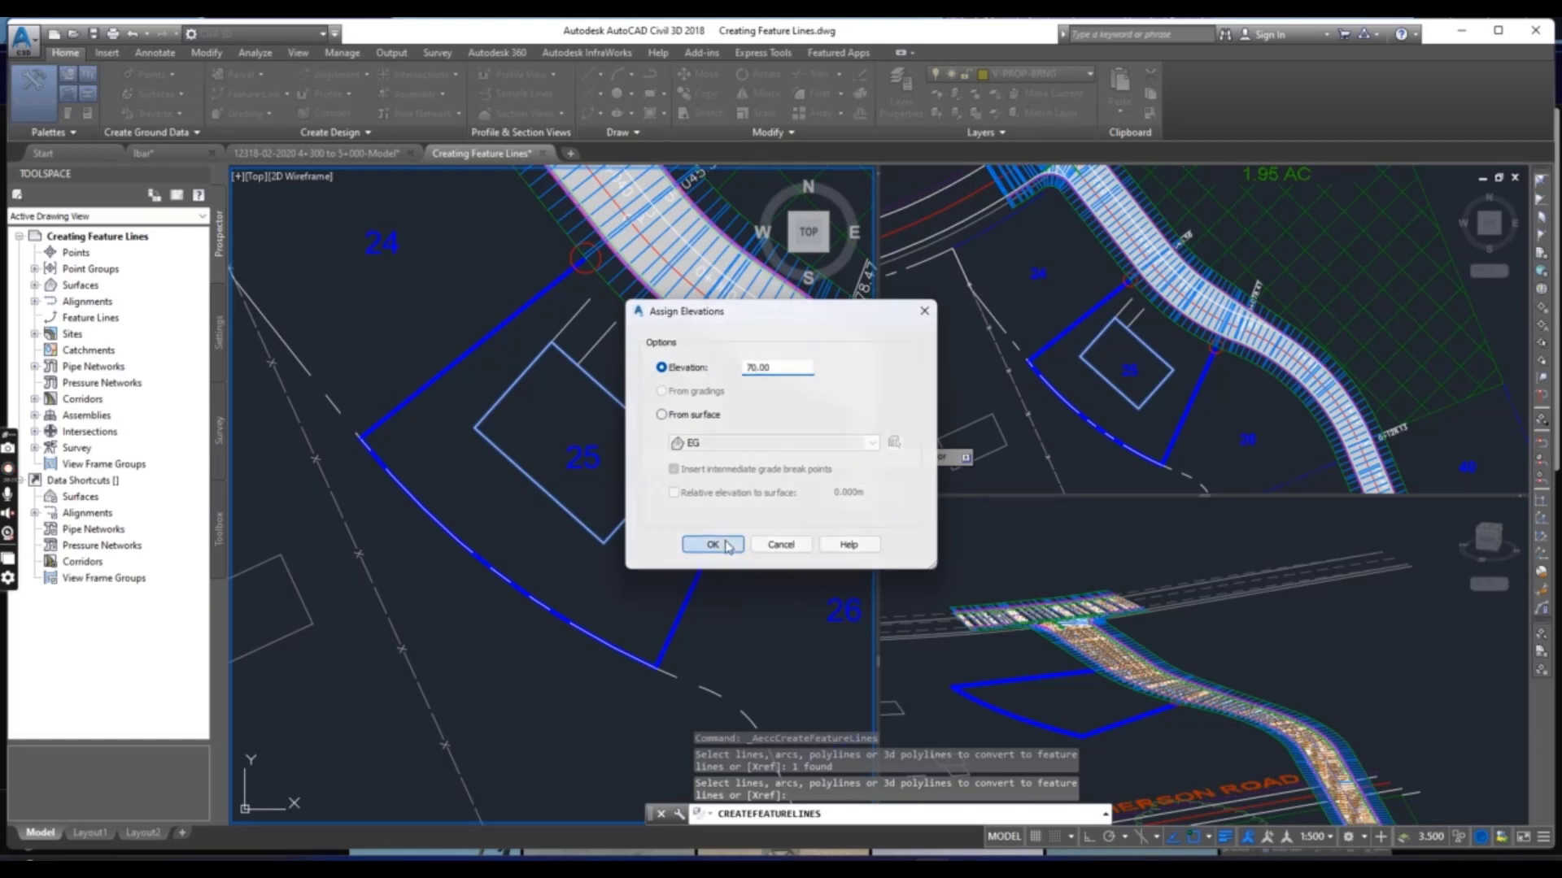